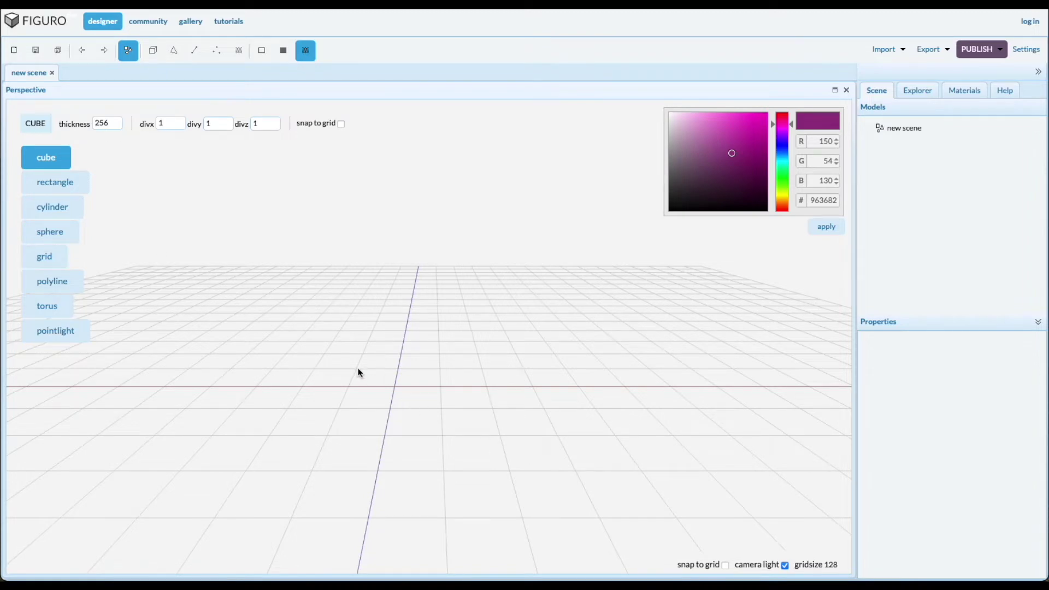
# - Draw a cube about 251 wide, 256 high and 273 deep near the grid's centre and select it
pyautogui.moveTo(358, 373); pyautogui.dragTo(441, 411)
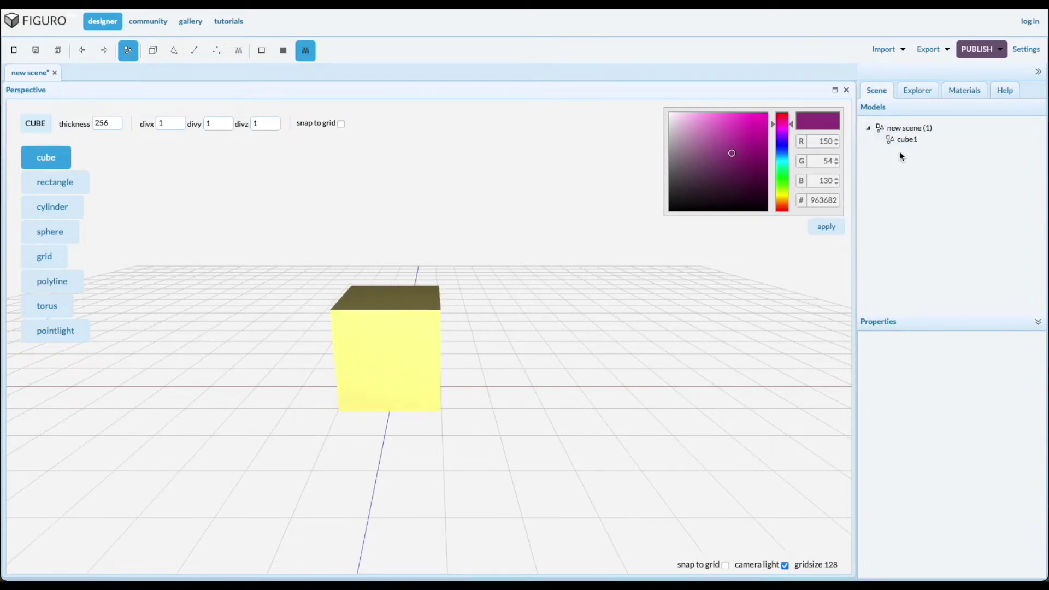
pyautogui.click(906, 141)
pyautogui.moveTo(648, 376); pyautogui.dragTo(632, 380)
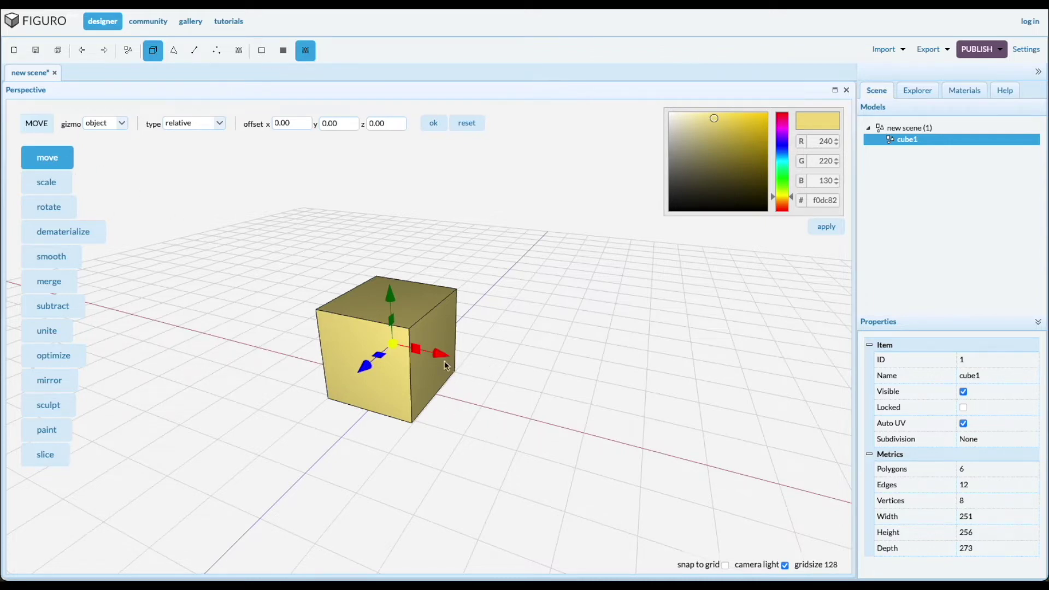
# - Move the cube freely with the move gizmo, using its x, z and y arrows and its plane handles
pyautogui.moveTo(438, 354); pyautogui.dragTo(396, 358)
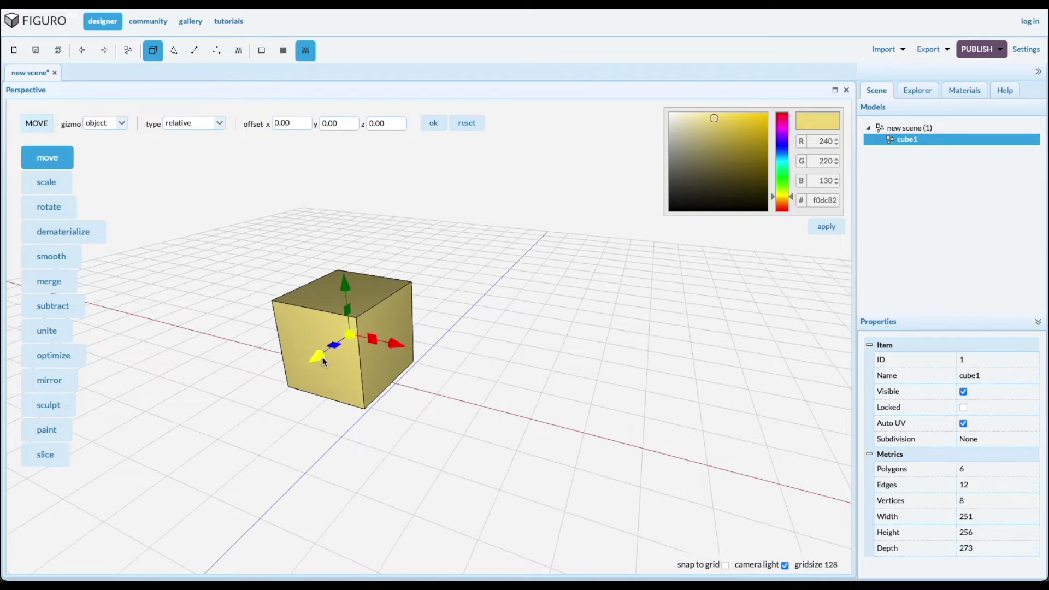
pyautogui.moveTo(320, 354); pyautogui.dragTo(339, 376)
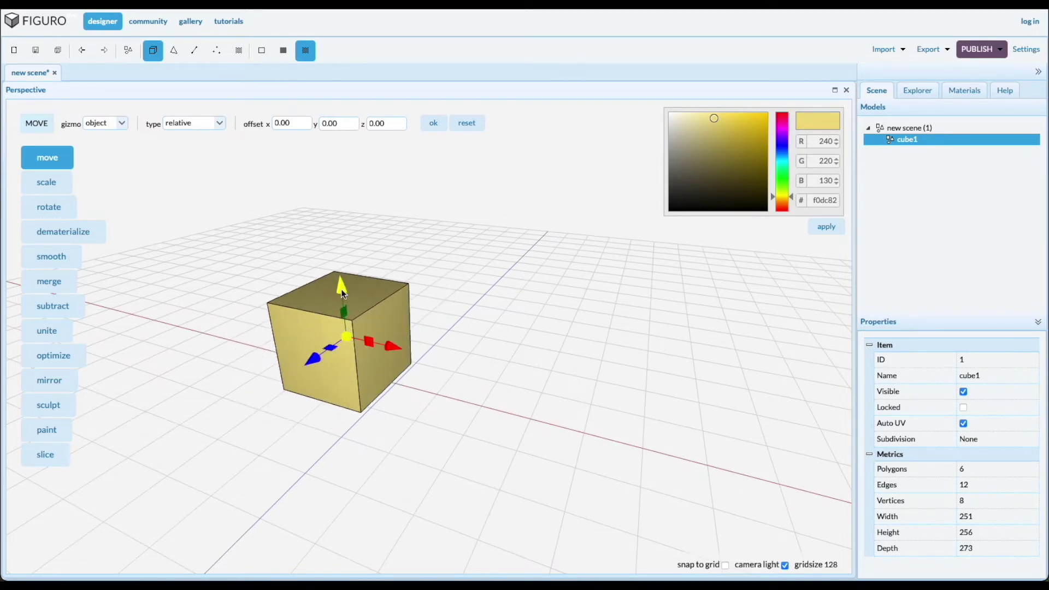
pyautogui.moveTo(343, 287); pyautogui.dragTo(384, 344)
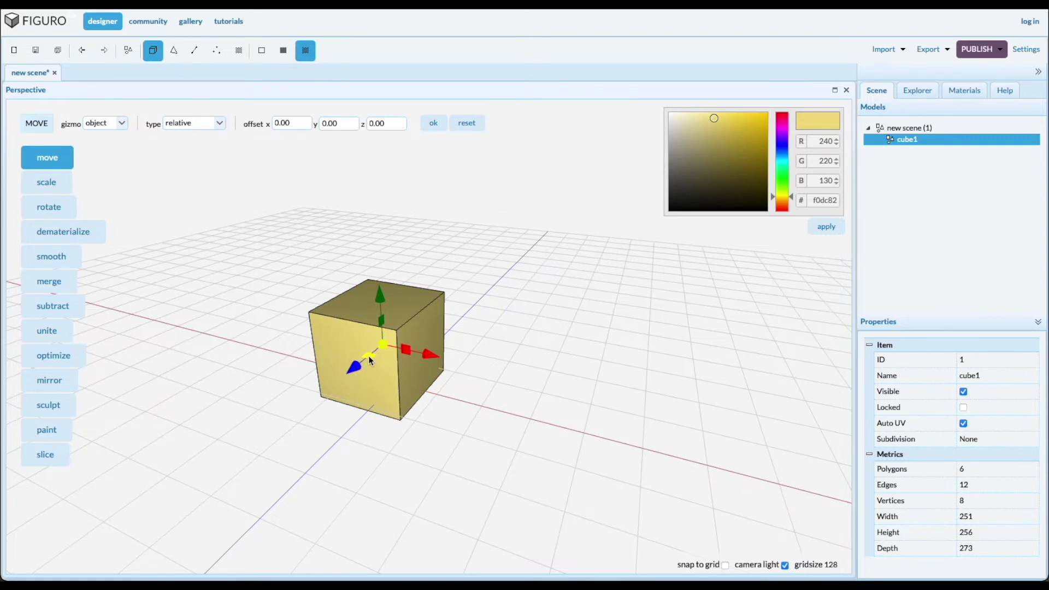
pyautogui.moveTo(369, 354); pyautogui.dragTo(392, 375)
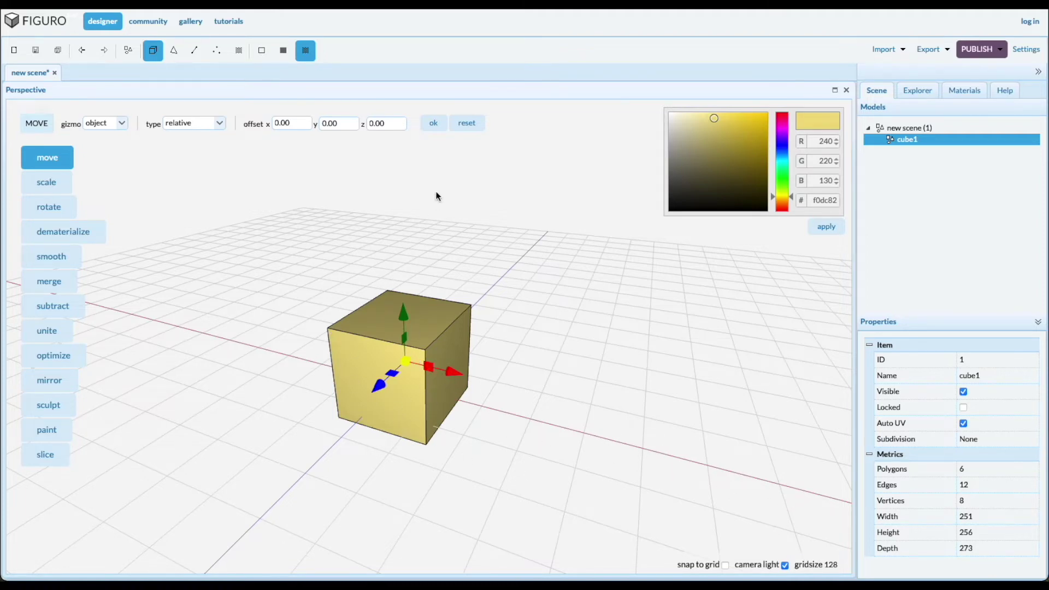
pyautogui.moveTo(430, 364); pyautogui.dragTo(405, 366)
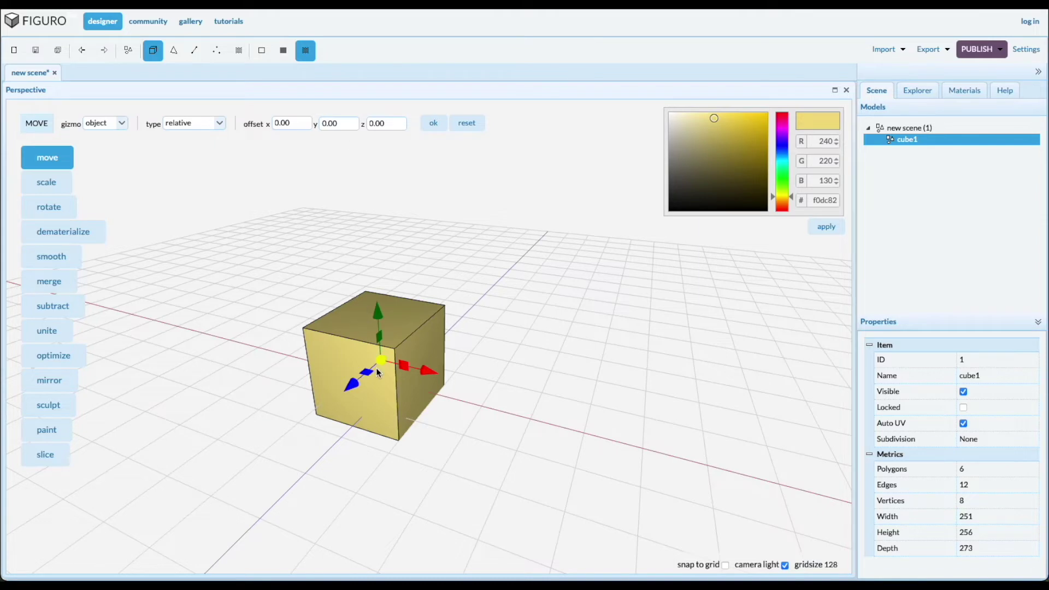
pyautogui.moveTo(380, 337); pyautogui.dragTo(402, 367)
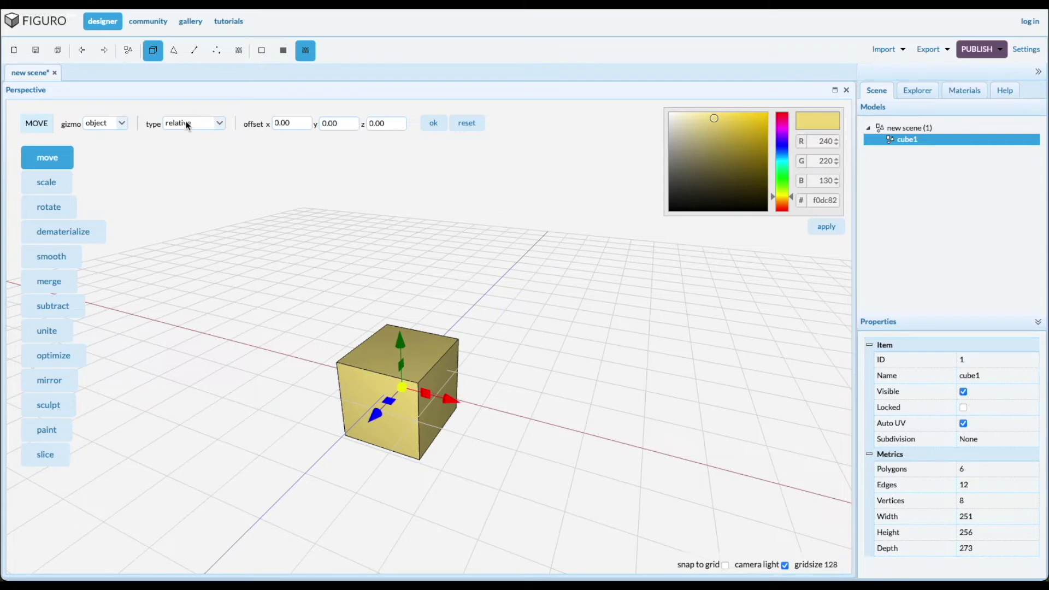
# - Move the cube to the absolute position x 0, y 0, z 0
pyautogui.click(220, 124)
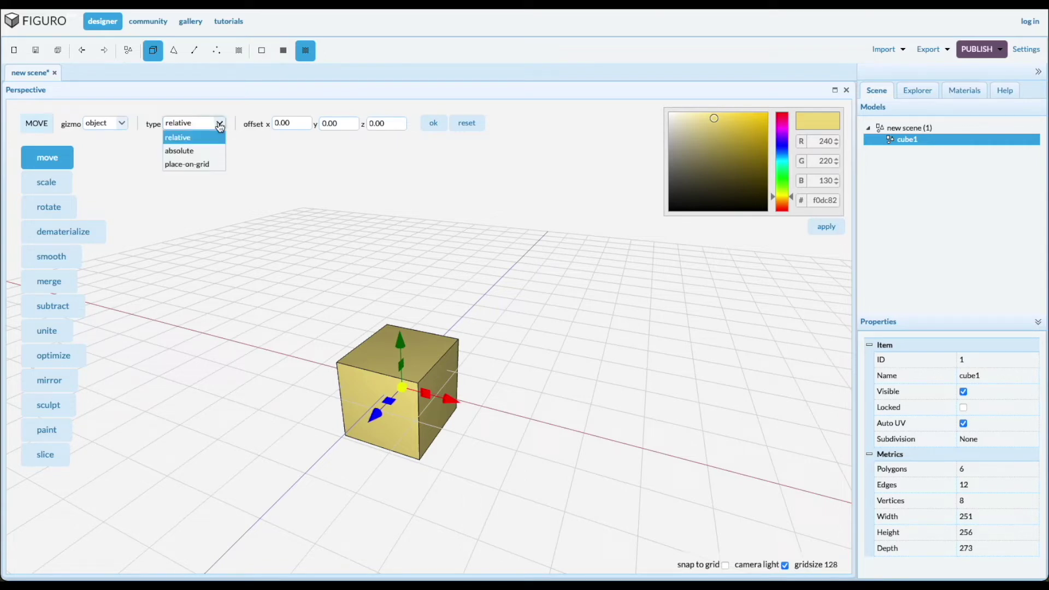
pyautogui.click(196, 152)
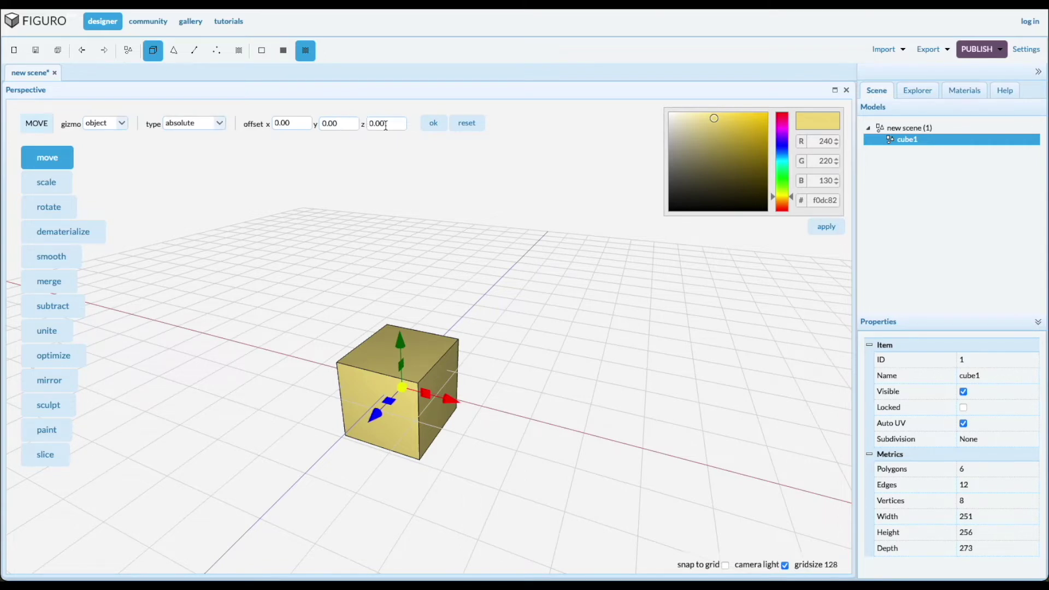
pyautogui.click(433, 125)
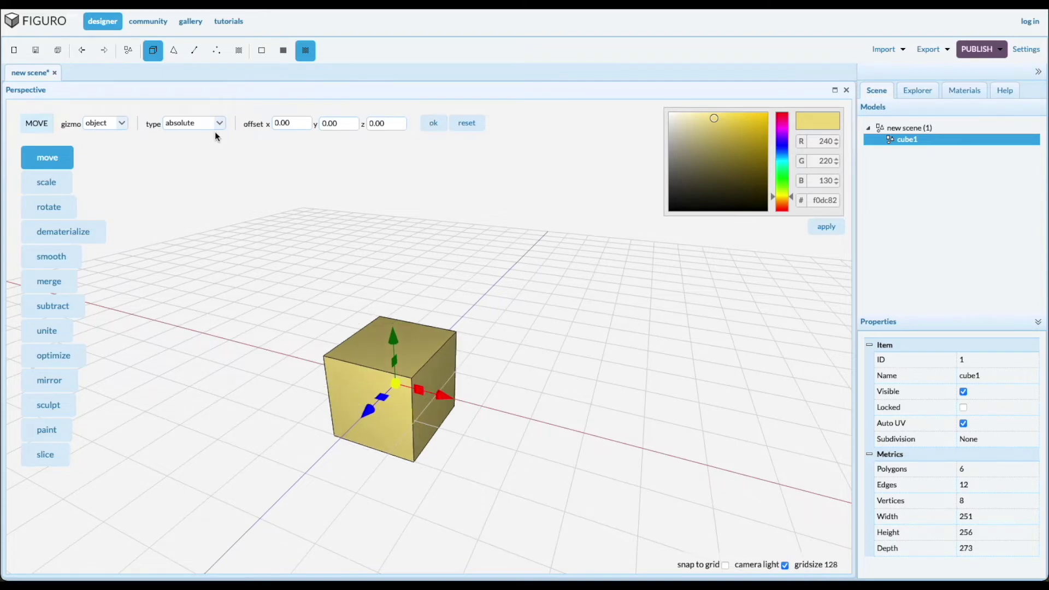
# - Move the cube 100 upward on the y axis using the relative move type
pyautogui.click(339, 124)
pyautogui.doubleClick(339, 123)
pyautogui.write('1')
pyautogui.click(220, 124)
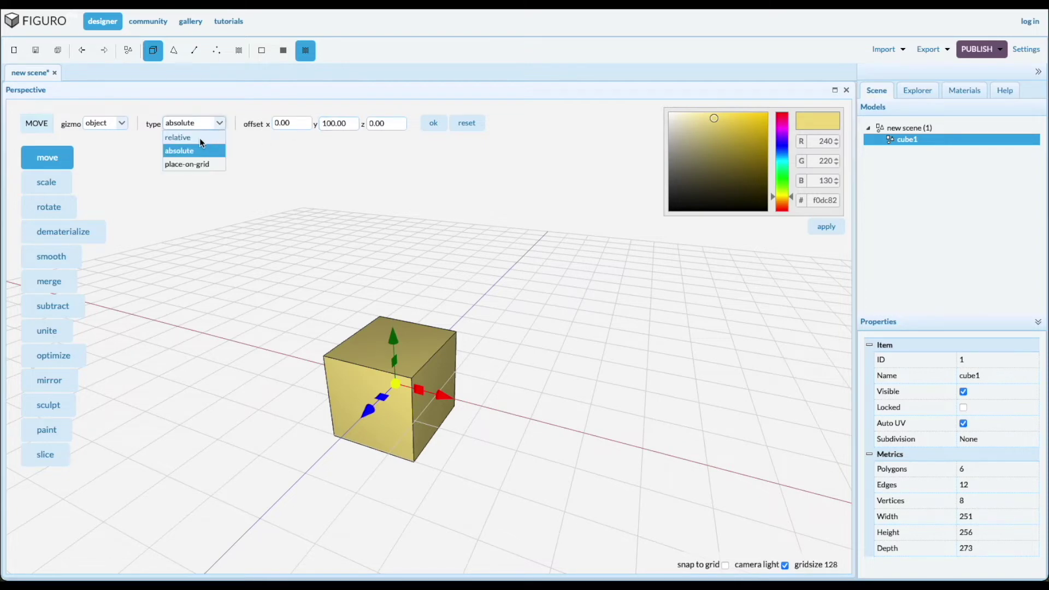
pyautogui.click(200, 139)
pyautogui.click(434, 125)
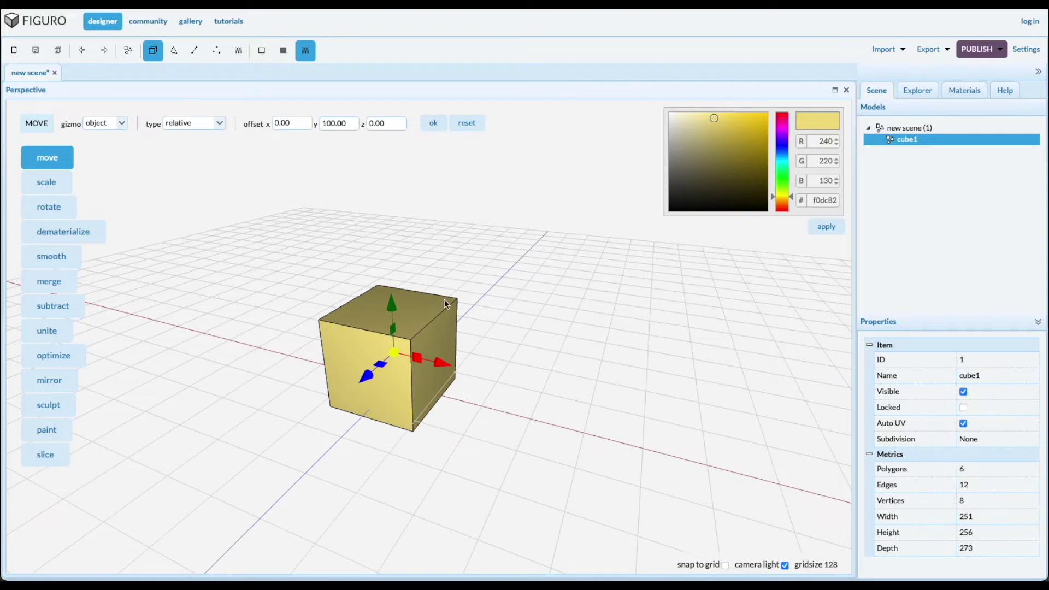
# - Lift the cube high above the grid and bring it back down with the place-on-grid move type
pyautogui.moveTo(390, 306); pyautogui.dragTo(388, 180)
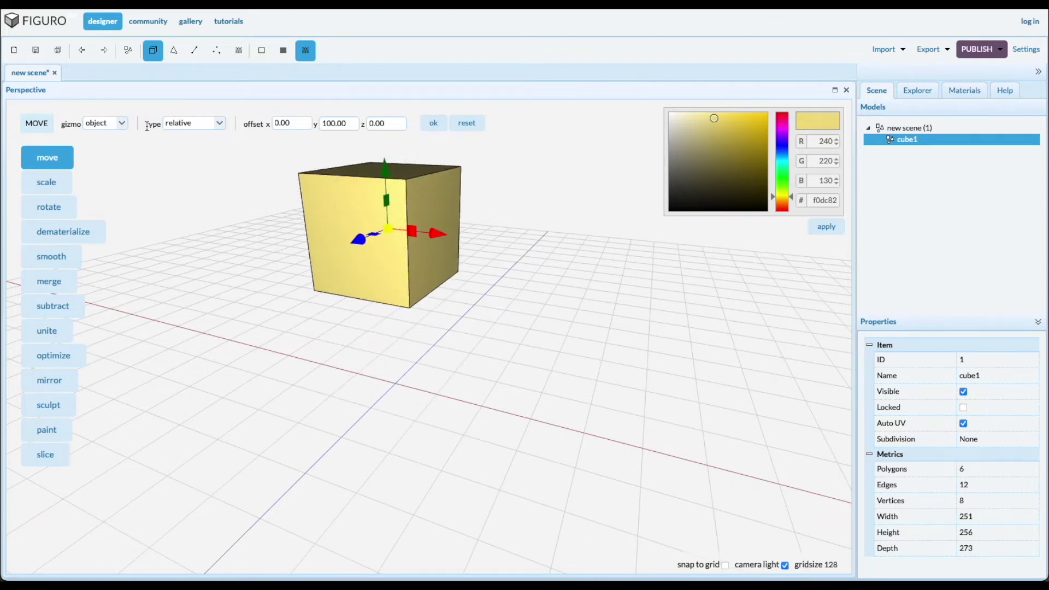
pyautogui.click(220, 124)
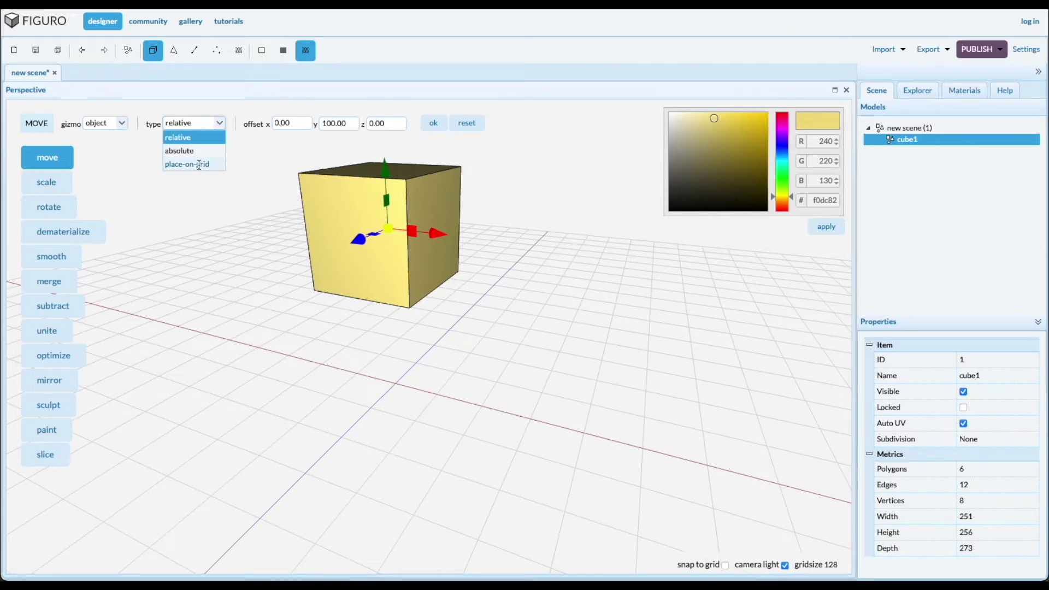
pyautogui.click(202, 164)
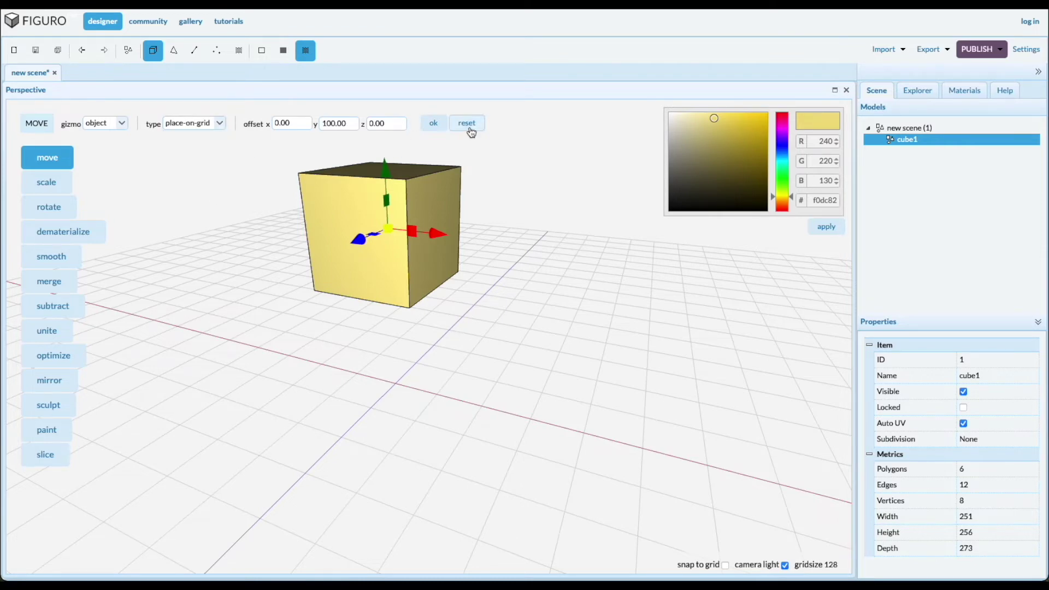
pyautogui.click(434, 124)
# - Rotate the cube 45 degrees about the x axis
pyautogui.moveTo(254, 306)
pyautogui.mouseDown()
pyautogui.moveTo(270, 246)
pyautogui.moveTo(251, 303)
pyautogui.moveTo(249, 292)
pyautogui.mouseUp()
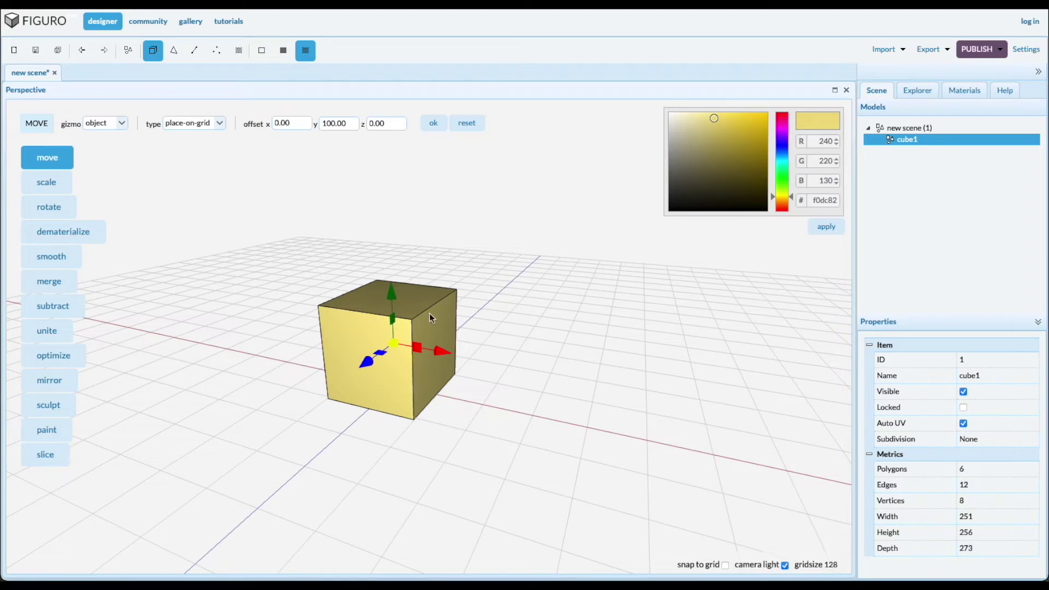
pyautogui.moveTo(510, 421); pyautogui.dragTo(500, 428)
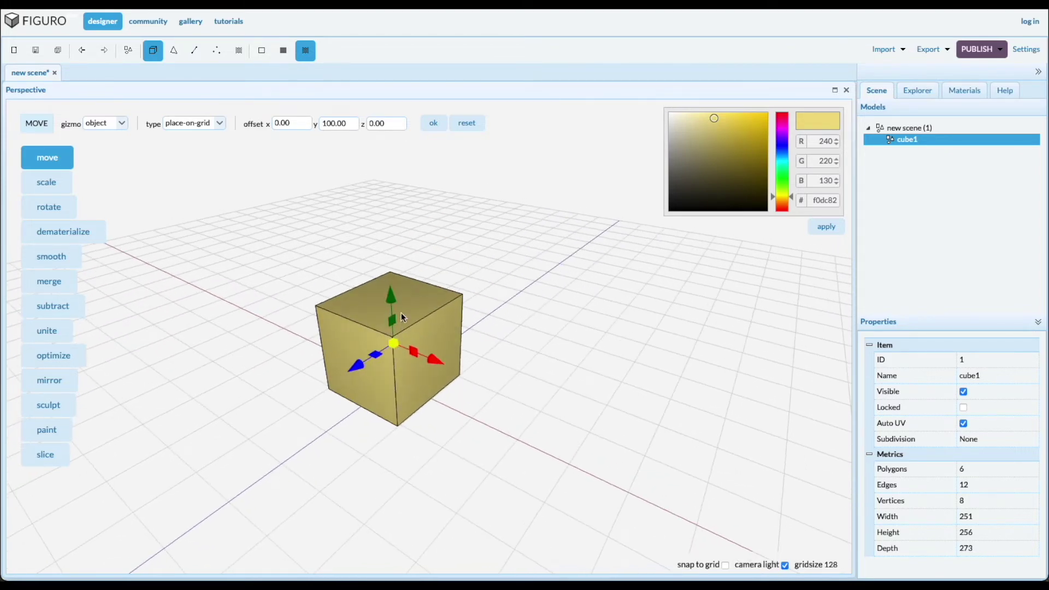
pyautogui.moveTo(593, 441)
pyautogui.mouseDown()
pyautogui.moveTo(598, 431)
pyautogui.moveTo(605, 438)
pyautogui.mouseUp()
pyautogui.click(47, 207)
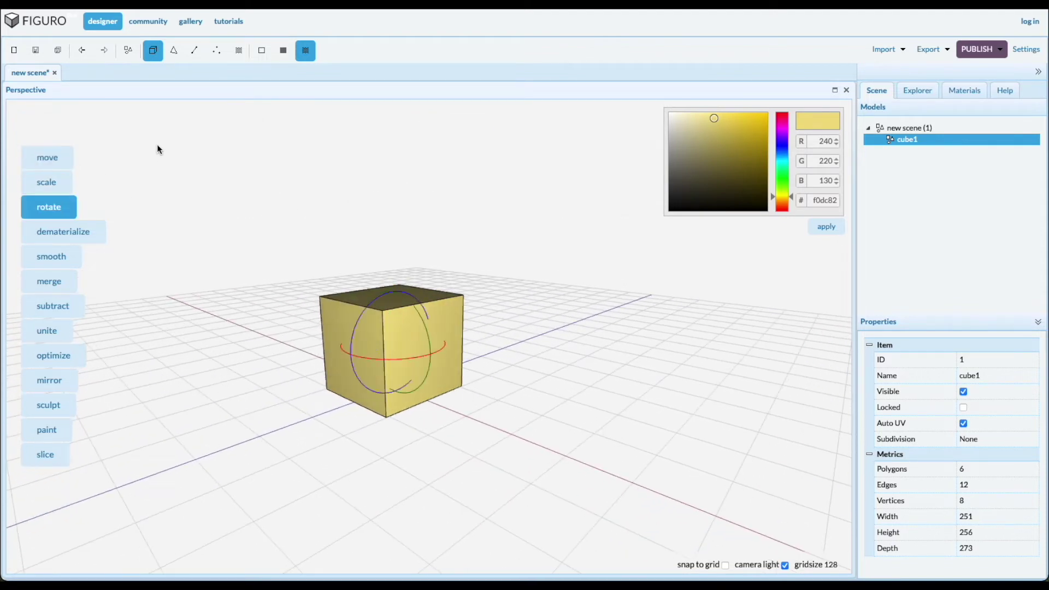
pyautogui.click(293, 124)
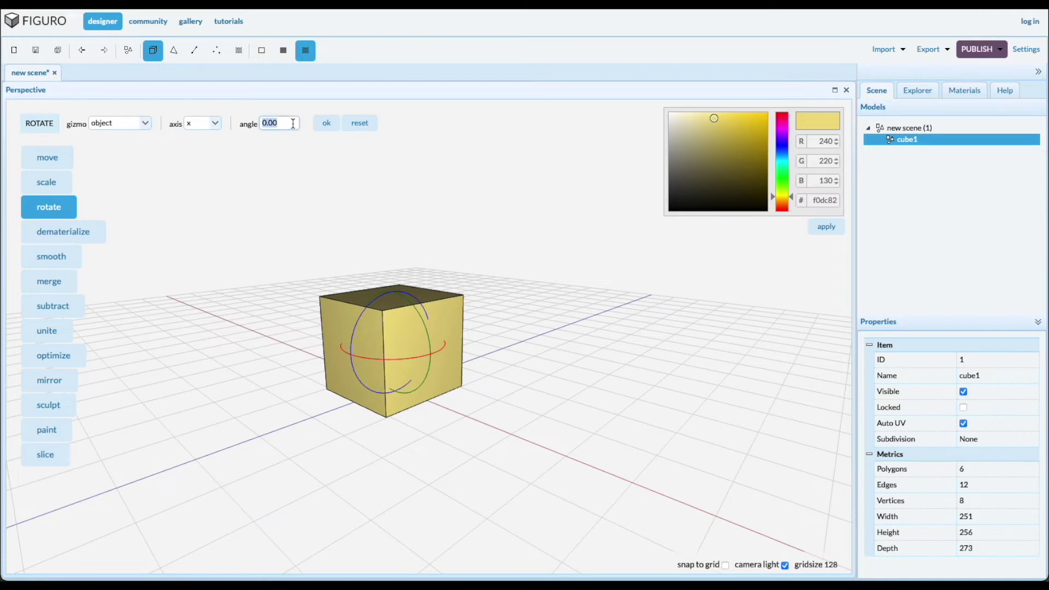
pyautogui.write('45')
pyautogui.click(327, 123)
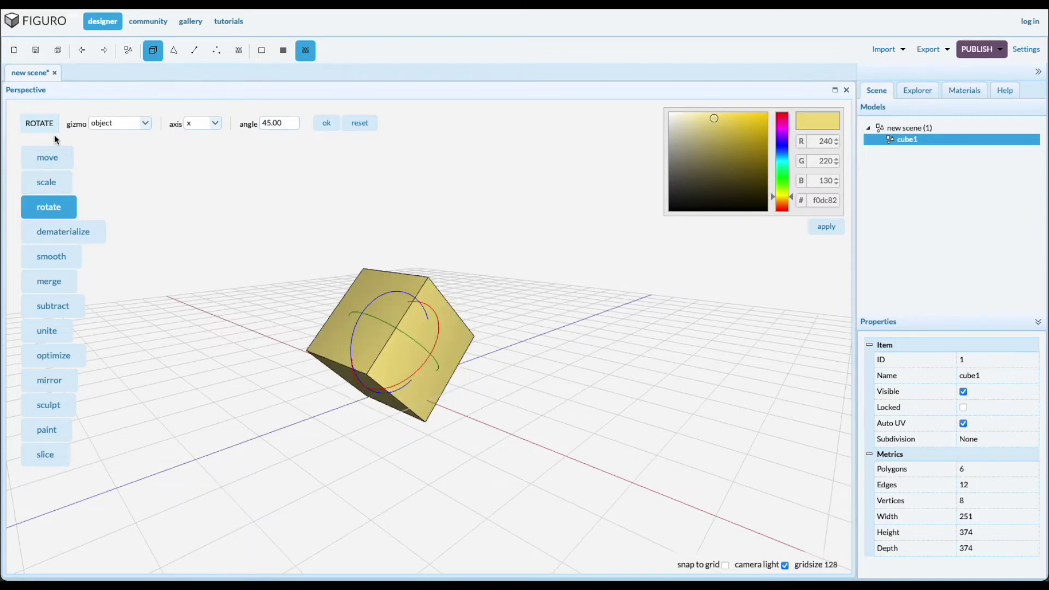
# - Undo and redo the cube's rotation, and move the tilted cube slightly along its own axes with the object gizmo
pyautogui.click(47, 159)
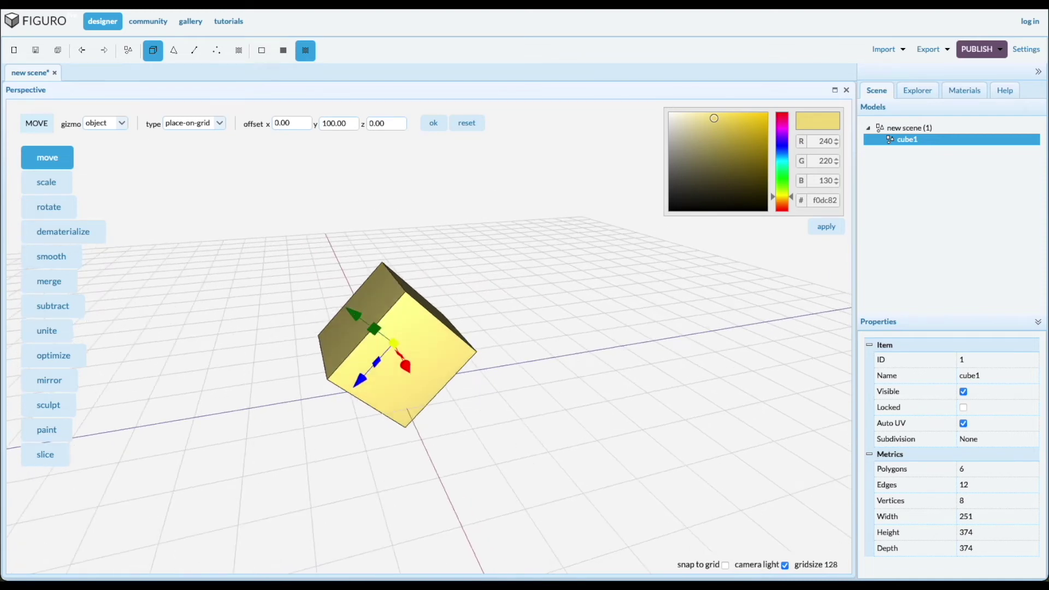
pyautogui.click(82, 51)
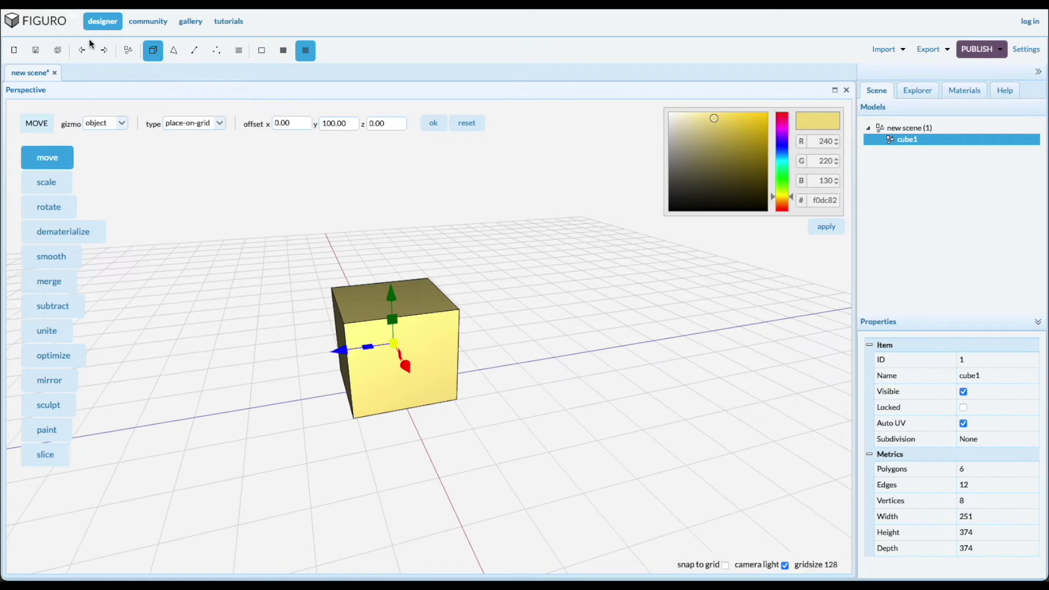
pyautogui.click(104, 51)
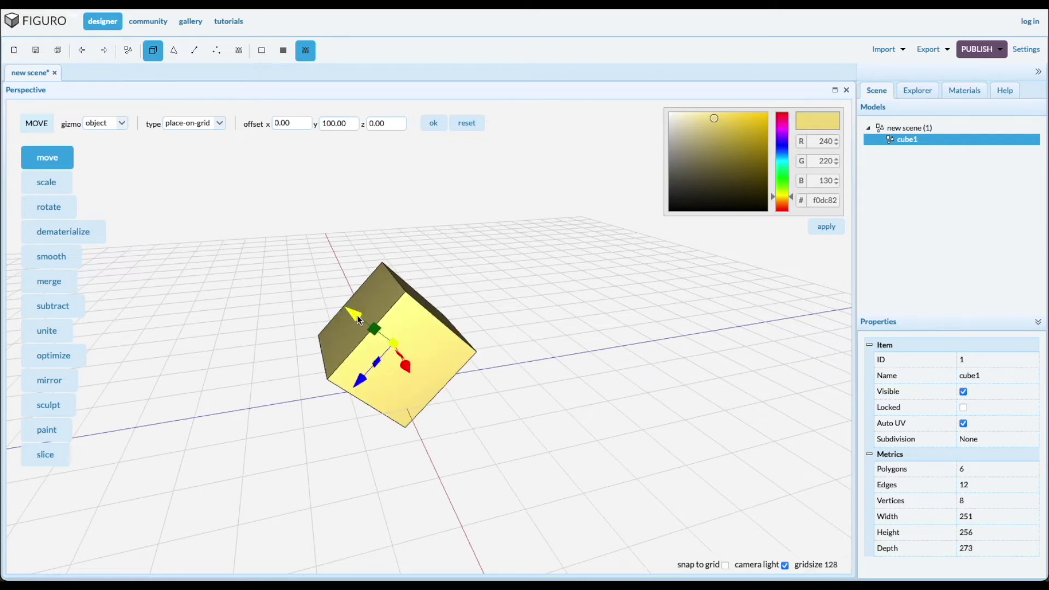
pyautogui.moveTo(352, 320); pyautogui.dragTo(340, 366)
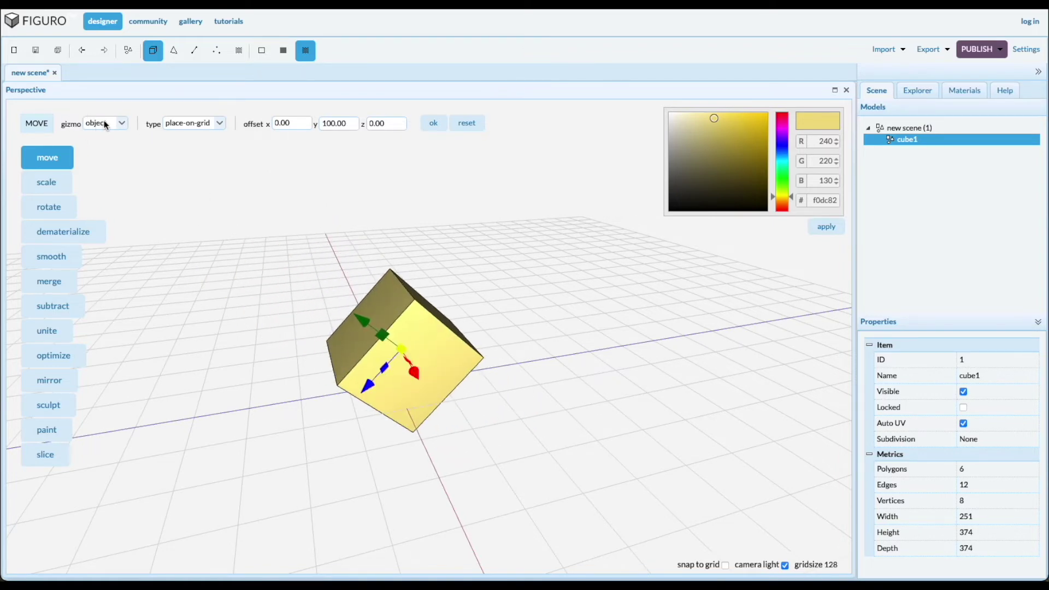
# - Set the move gizmo to world orientation and raise the tilted cube slightly along the world y axis
pyautogui.click(121, 123)
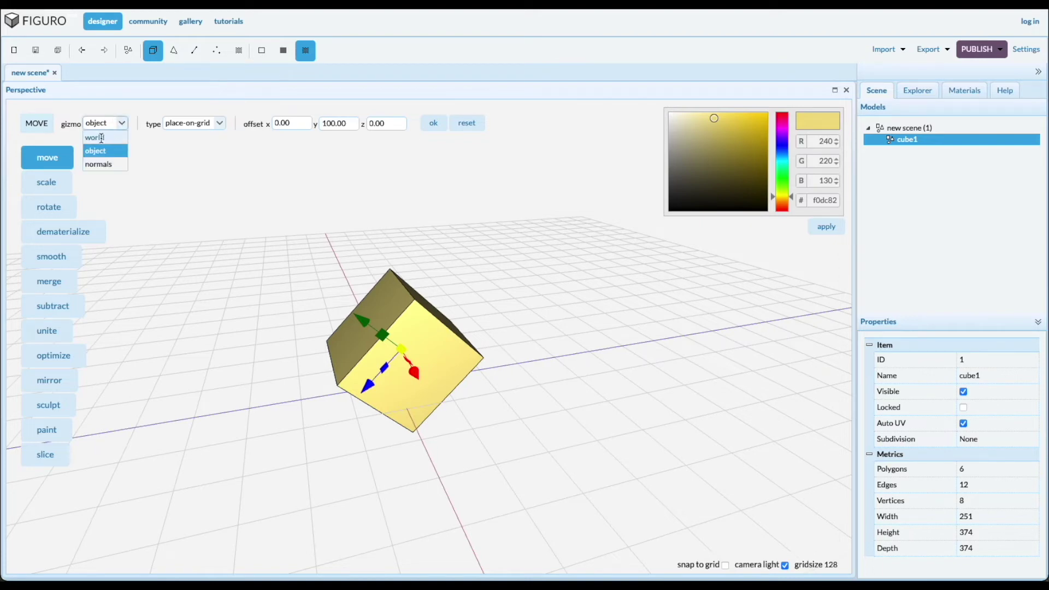
pyautogui.click(102, 138)
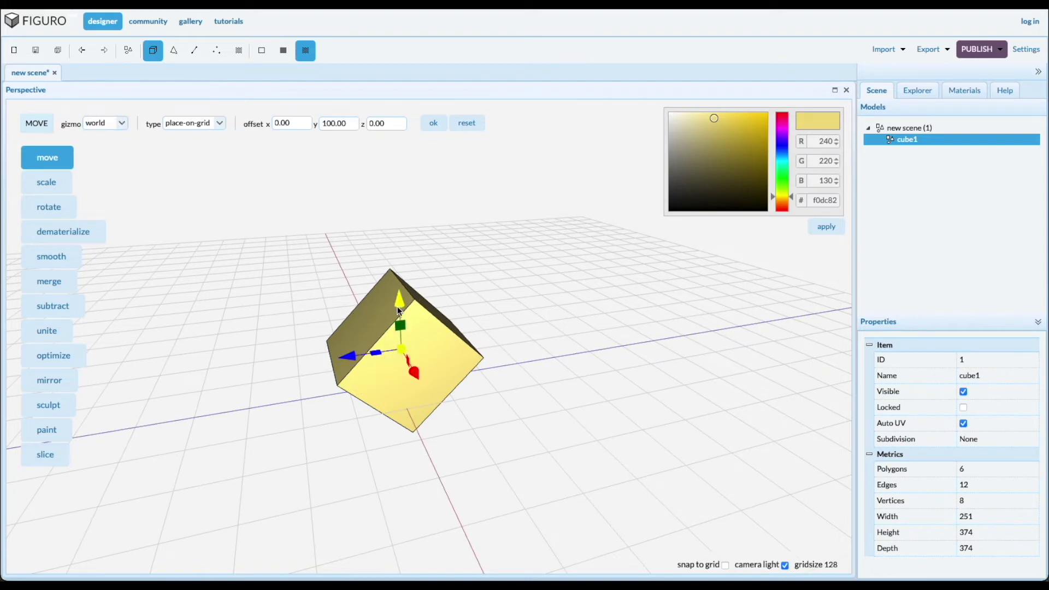
pyautogui.moveTo(398, 306); pyautogui.dragTo(334, 293)
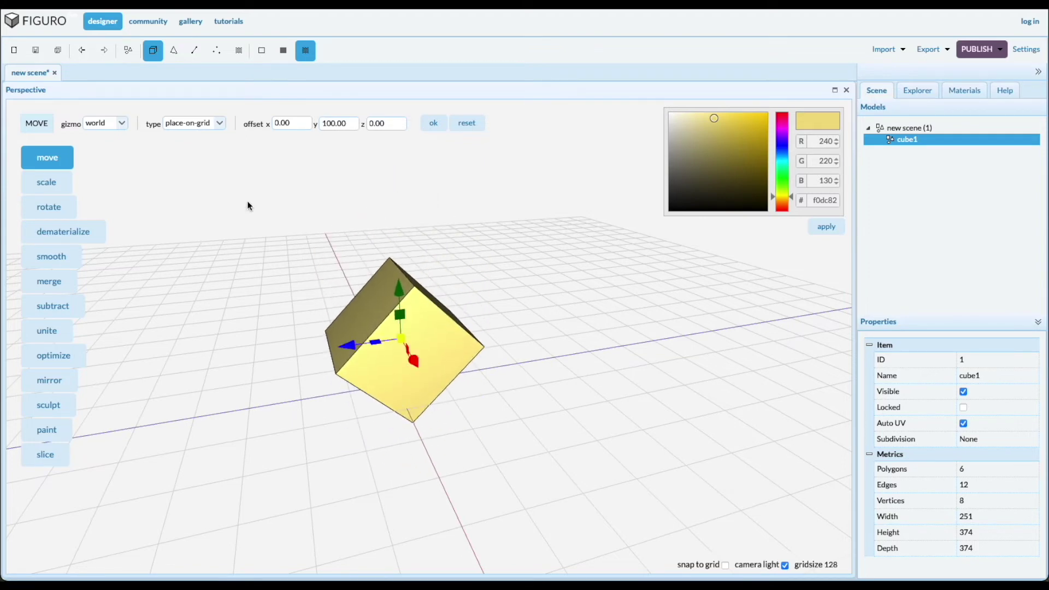
# - Deselect and reselect the cube, and reset the move type to relative with zero offsets
pyautogui.click(117, 124)
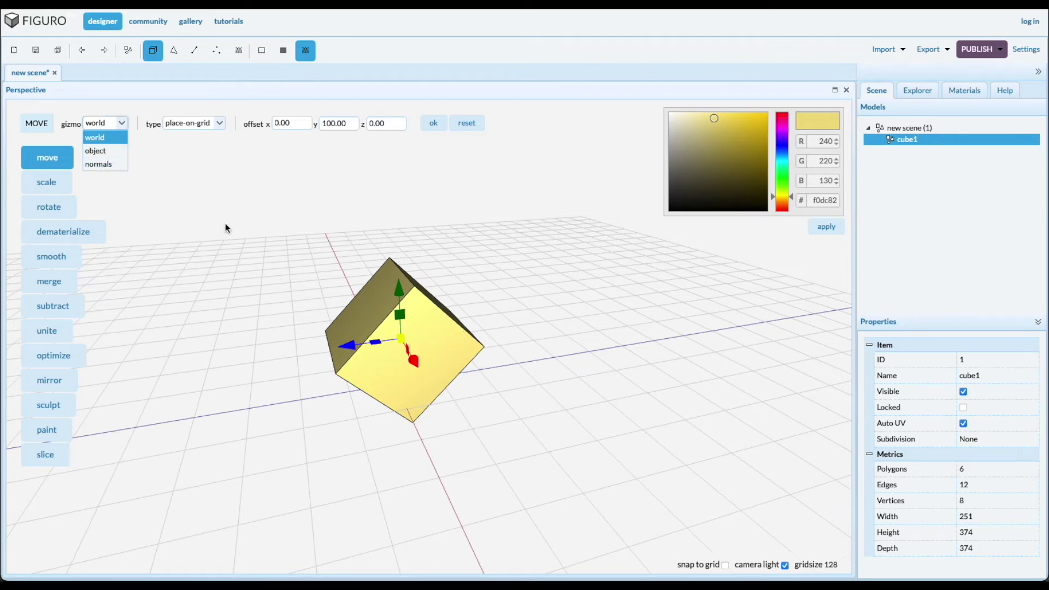
pyautogui.click(190, 189)
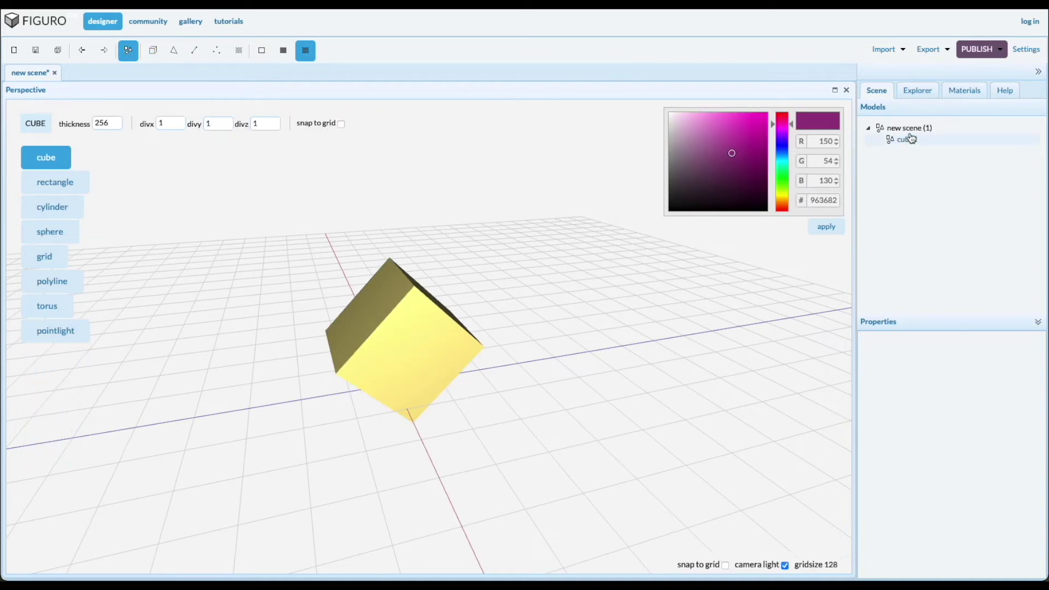
pyautogui.click(911, 145)
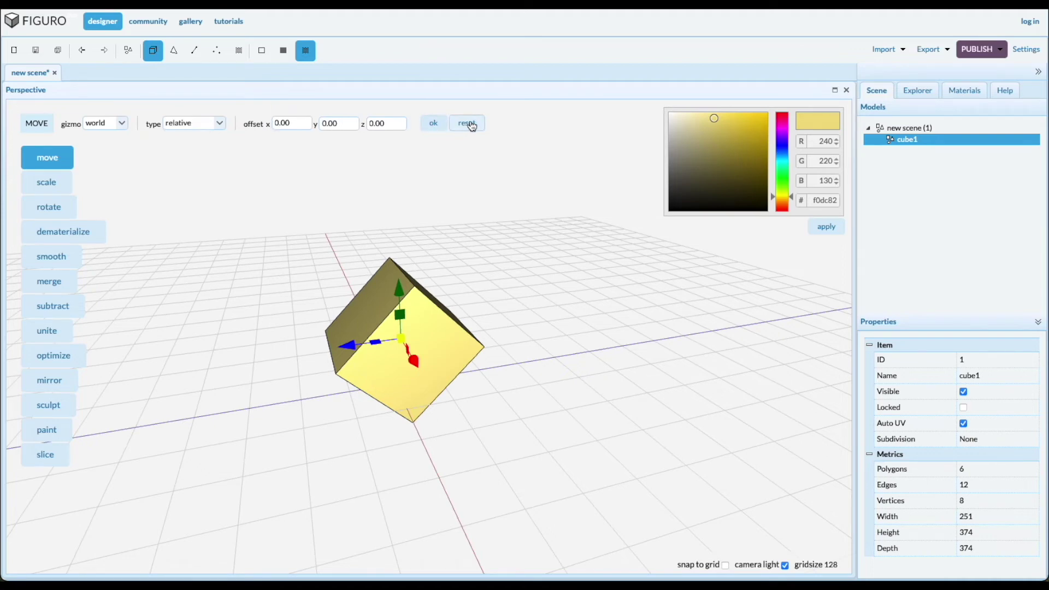
# - Scale the cube up with the scale gizmo to about 308 wide, 470 high and 470 deep
pyautogui.click(46, 182)
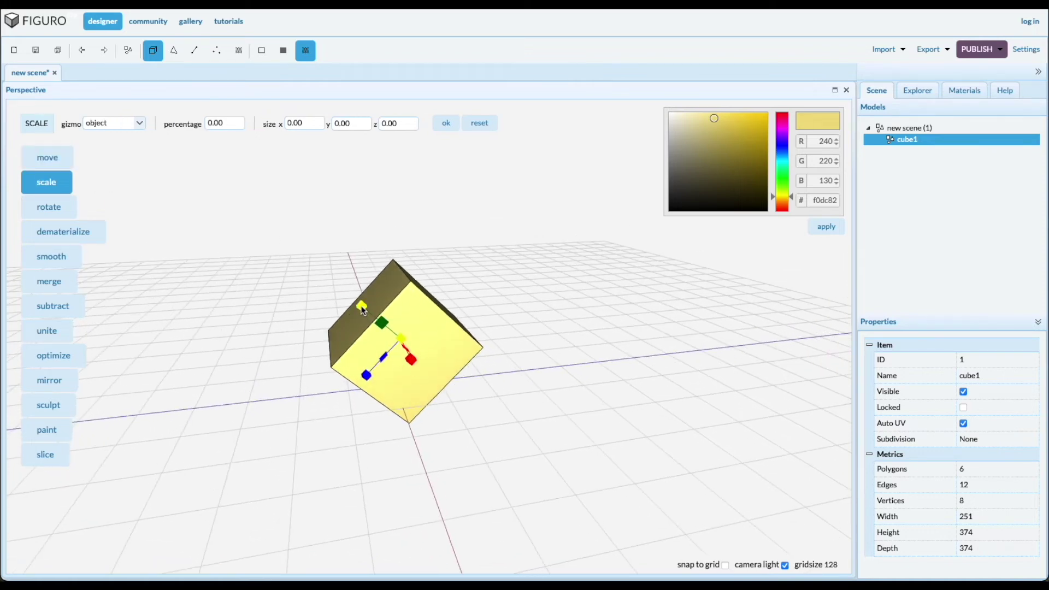
pyautogui.moveTo(362, 309)
pyautogui.mouseDown()
pyautogui.moveTo(336, 281)
pyautogui.moveTo(405, 333)
pyautogui.moveTo(358, 297)
pyautogui.moveTo(374, 306)
pyautogui.mouseUp()
pyautogui.moveTo(402, 344); pyautogui.dragTo(384, 327)
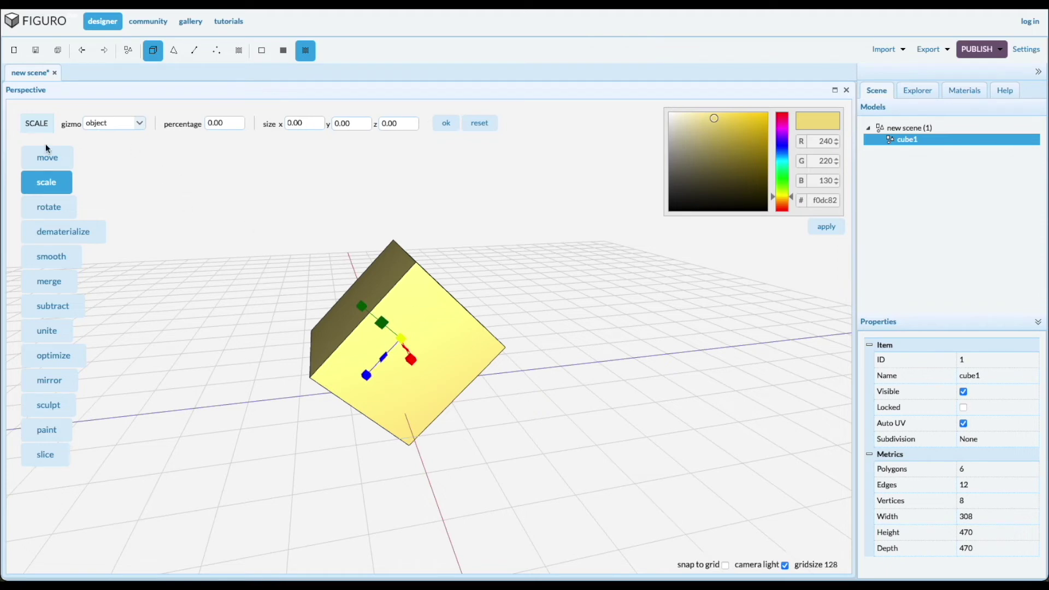
# - Scale the cube by 200 percent and undo that scaling
pyautogui.doubleClick(232, 123)
pyautogui.write('200')
pyautogui.click(444, 124)
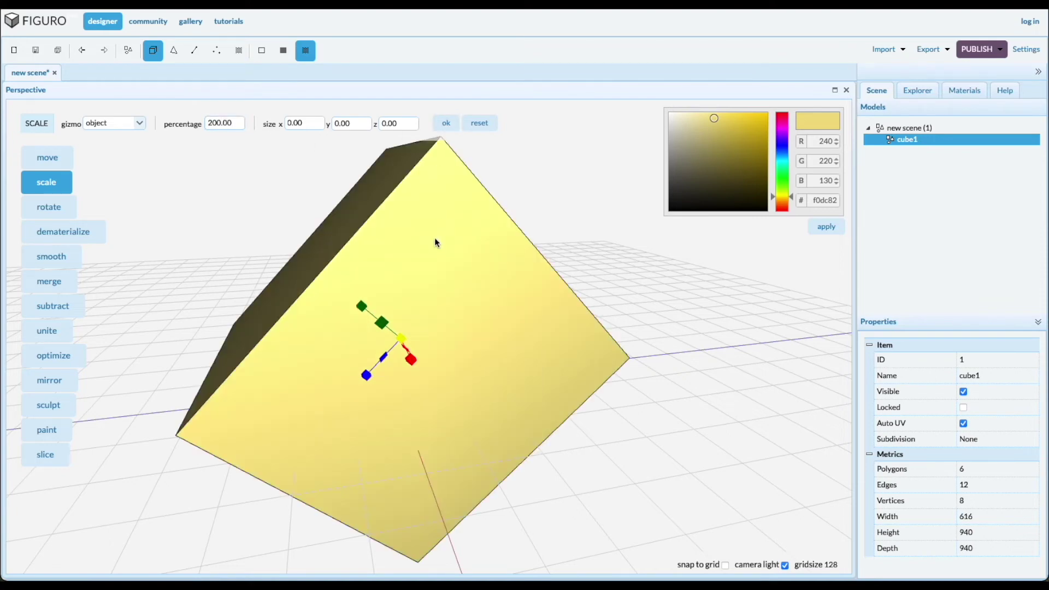
pyautogui.click(83, 52)
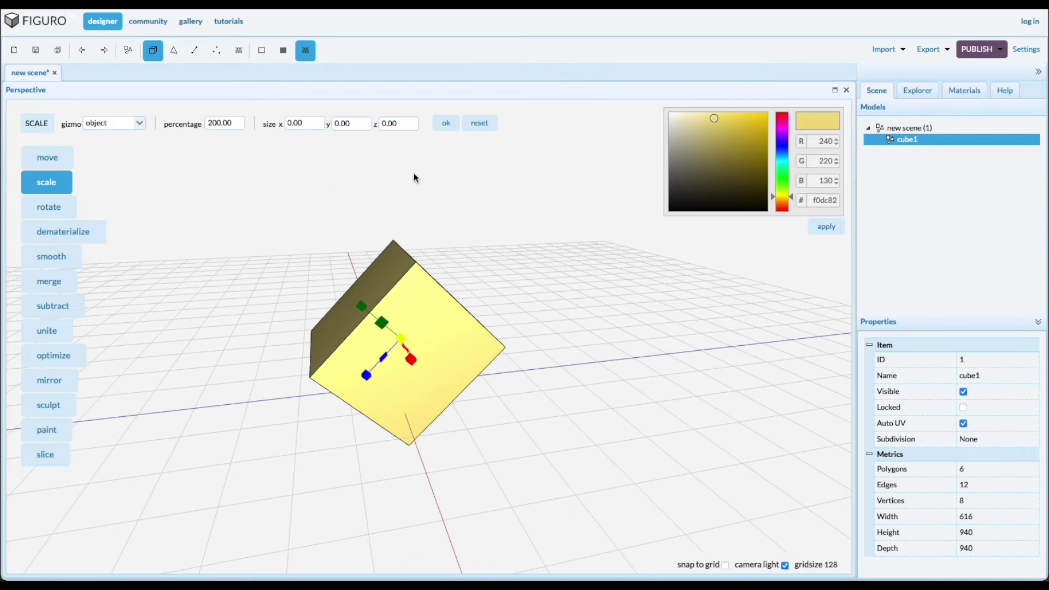
# - Rotate the cube slightly with the rotate gizmo in object orientation, and again in world orientation
pyautogui.click(54, 207)
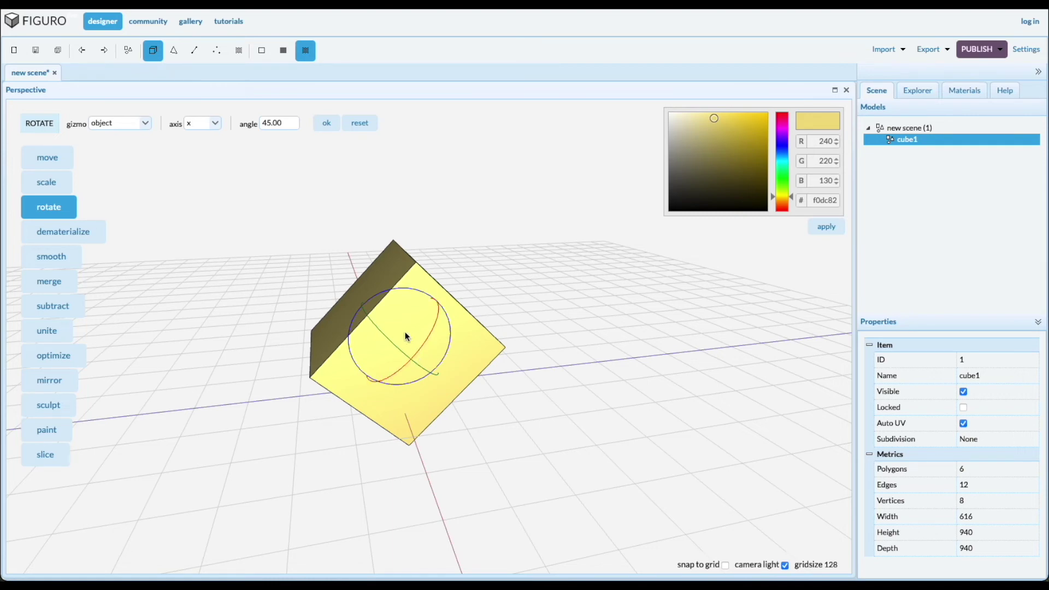
pyautogui.moveTo(418, 349); pyautogui.dragTo(393, 326)
pyautogui.click(145, 127)
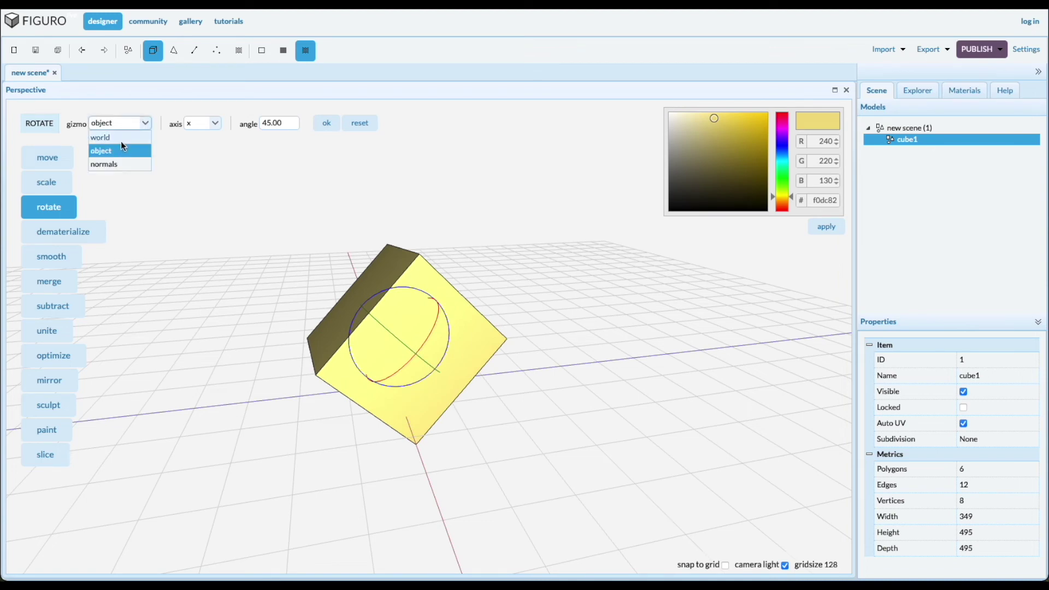
pyautogui.click(120, 140)
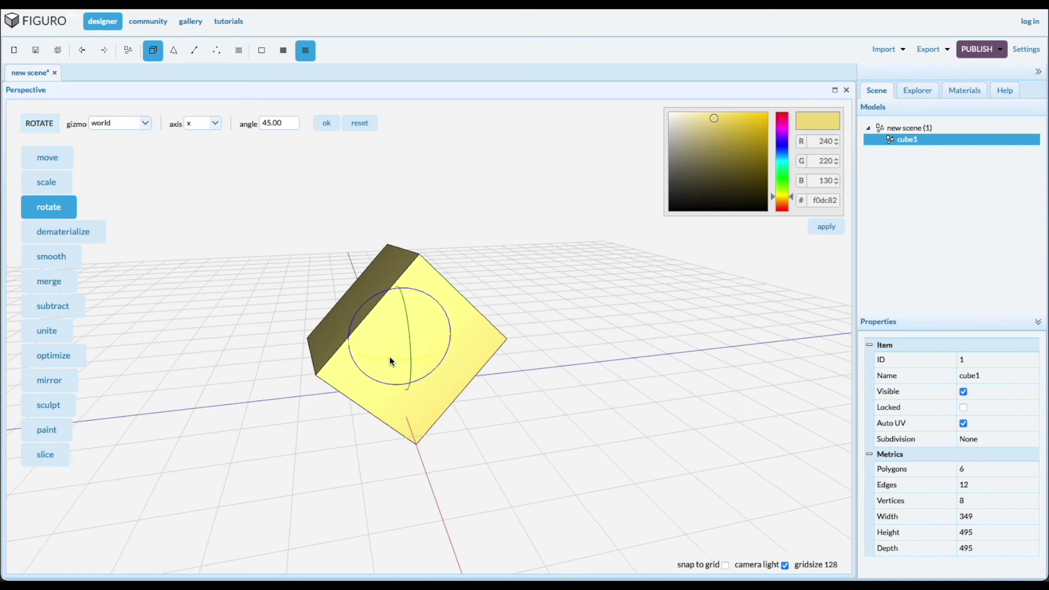
pyautogui.moveTo(389, 356); pyautogui.dragTo(369, 340)
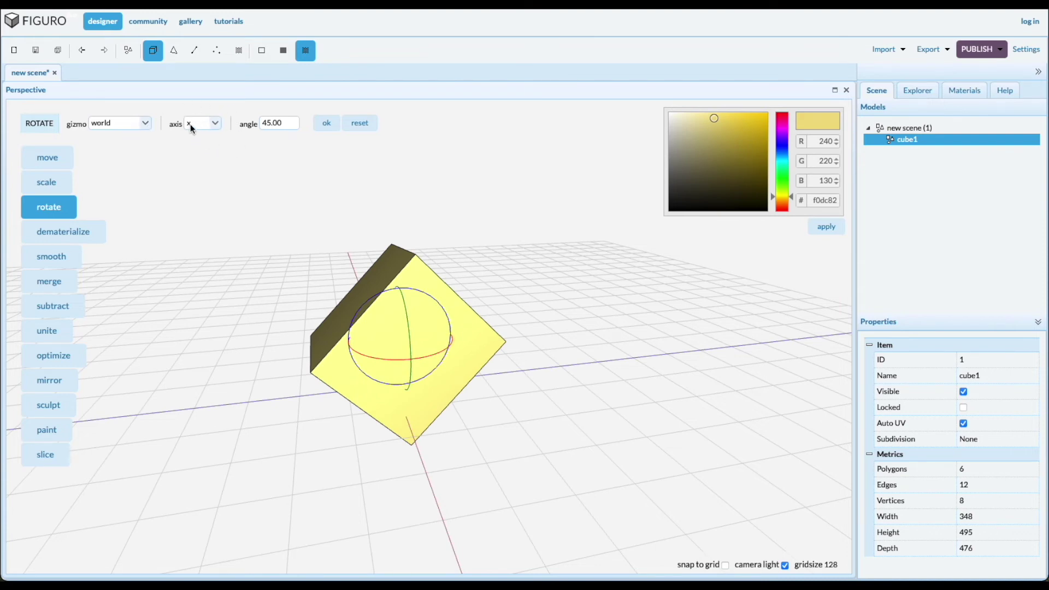
pyautogui.click(212, 123)
pyautogui.click(286, 124)
# - Activate the Dematerialize tool and create a material from the brick image 10_14_1024_512
pyautogui.click(65, 234)
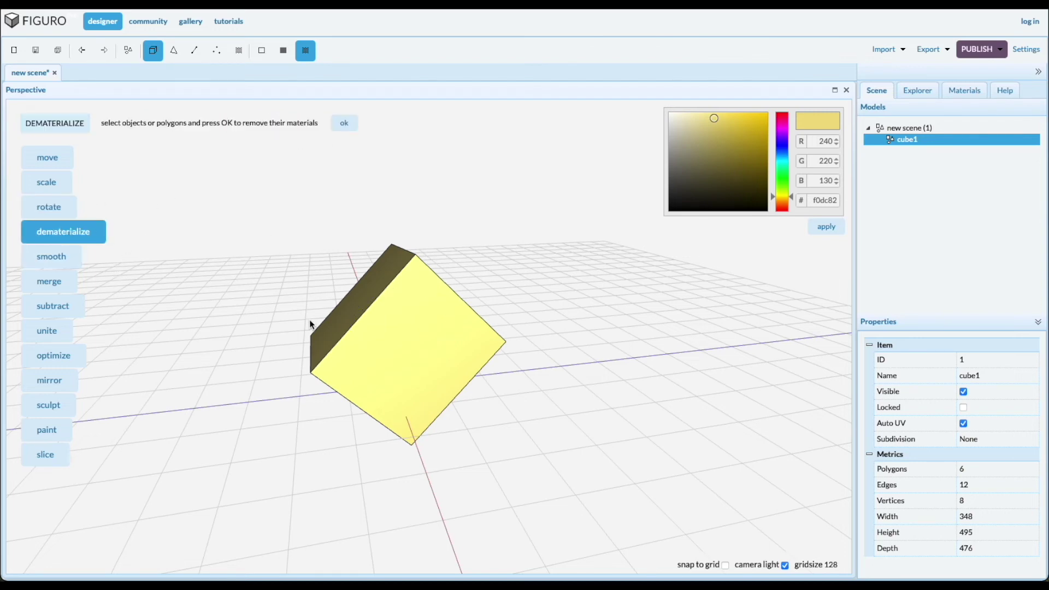
pyautogui.click(964, 90)
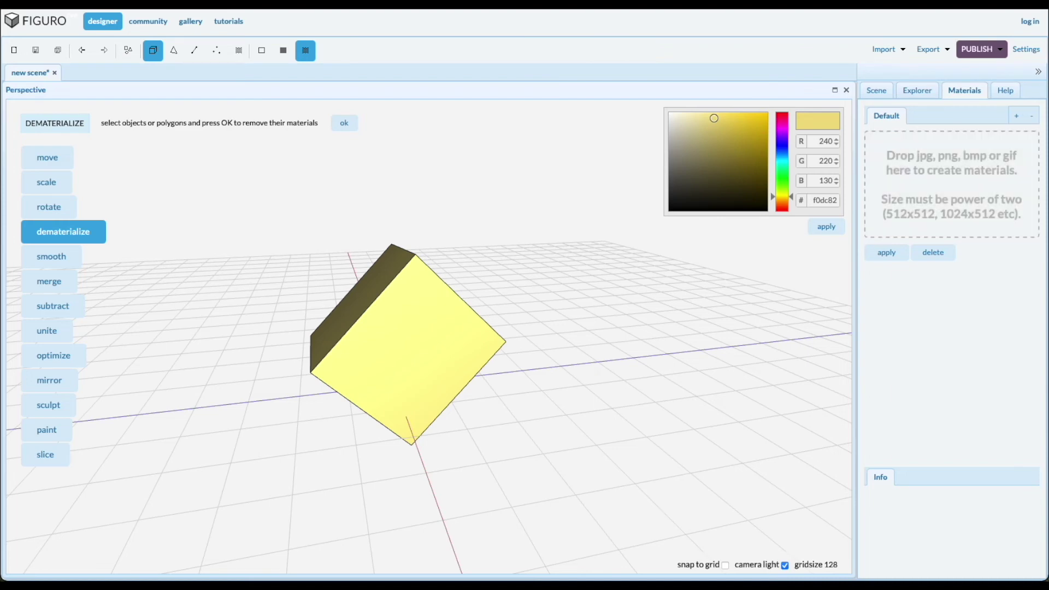
pyautogui.moveTo(951, 186); pyautogui.dragTo(957, 188)
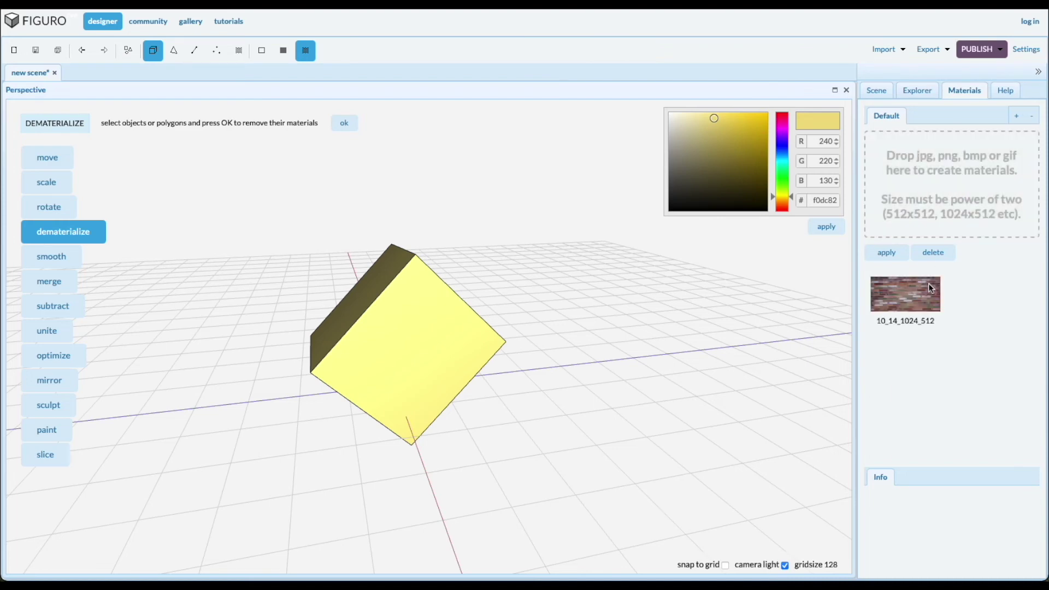
# - Apply the brick material 10_14_1024_512 to the cube and remove it again with Dematerialize
pyautogui.click(895, 301)
pyautogui.click(886, 254)
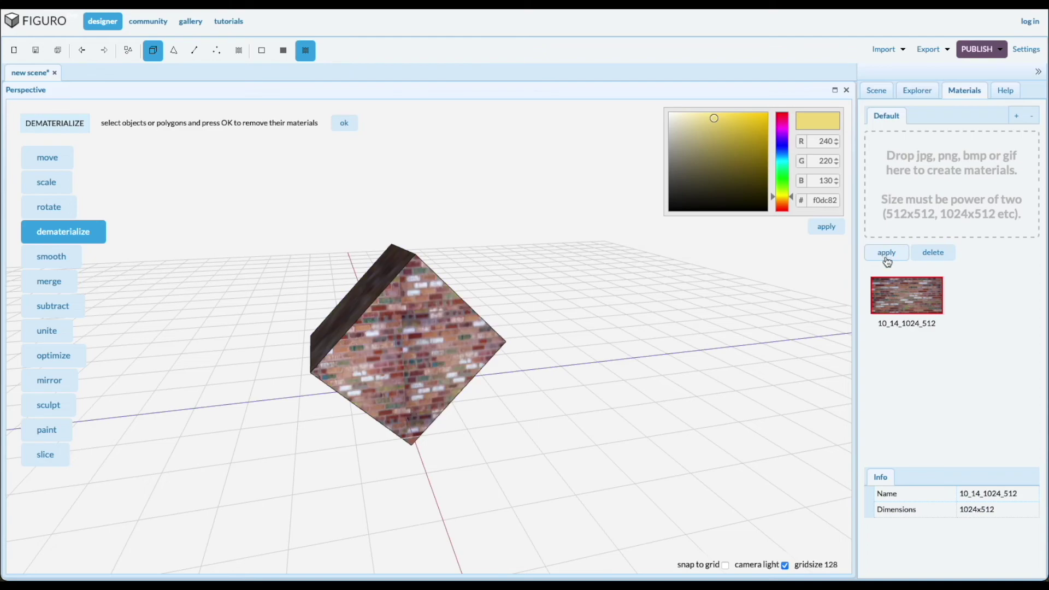
pyautogui.moveTo(524, 375); pyautogui.dragTo(548, 406, button='middle')
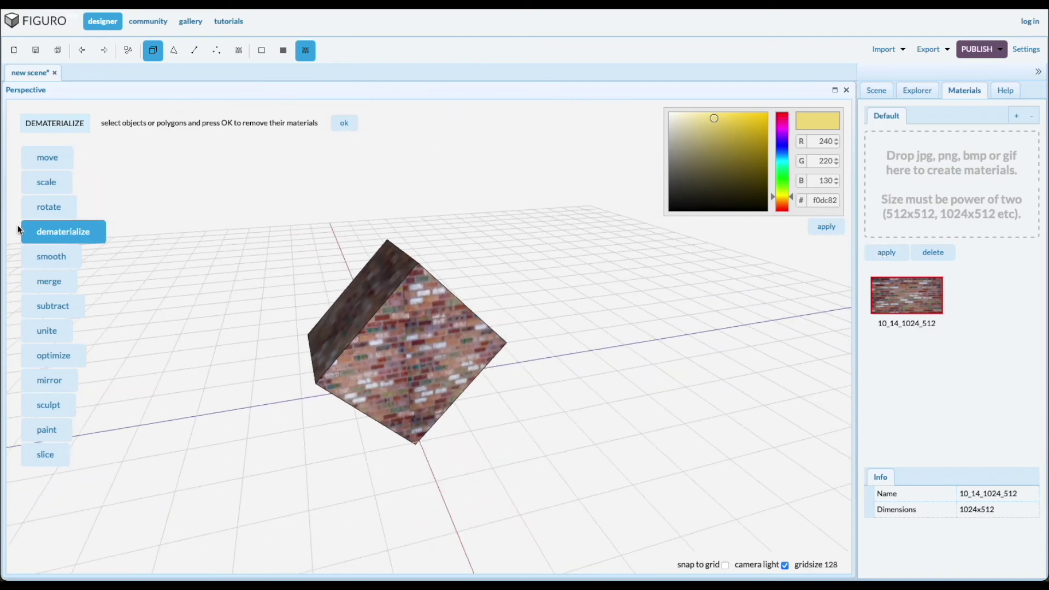
pyautogui.click(345, 124)
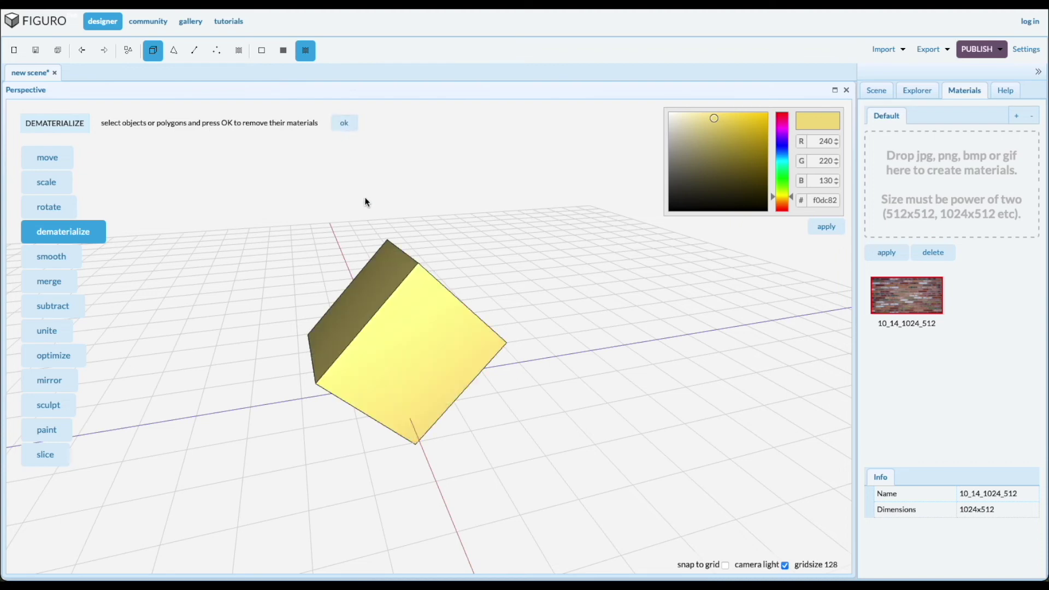
# - Smooth the cube three times with the Smooth tool to round it into a ball
pyautogui.click(57, 258)
pyautogui.moveTo(255, 261); pyautogui.dragTo(196, 109, button='right')
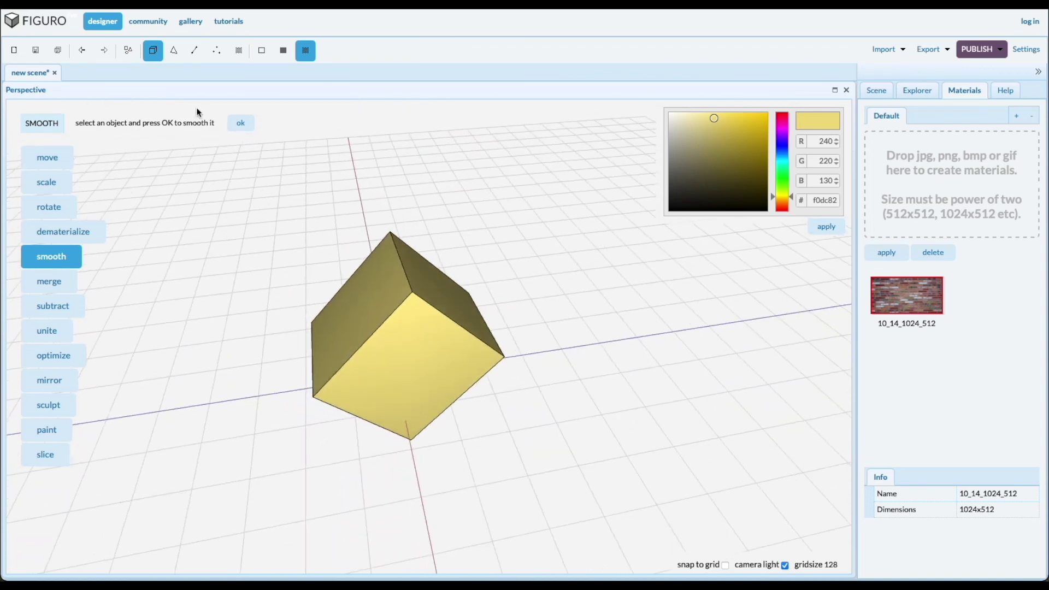
pyautogui.click(243, 125)
pyautogui.click(243, 125)
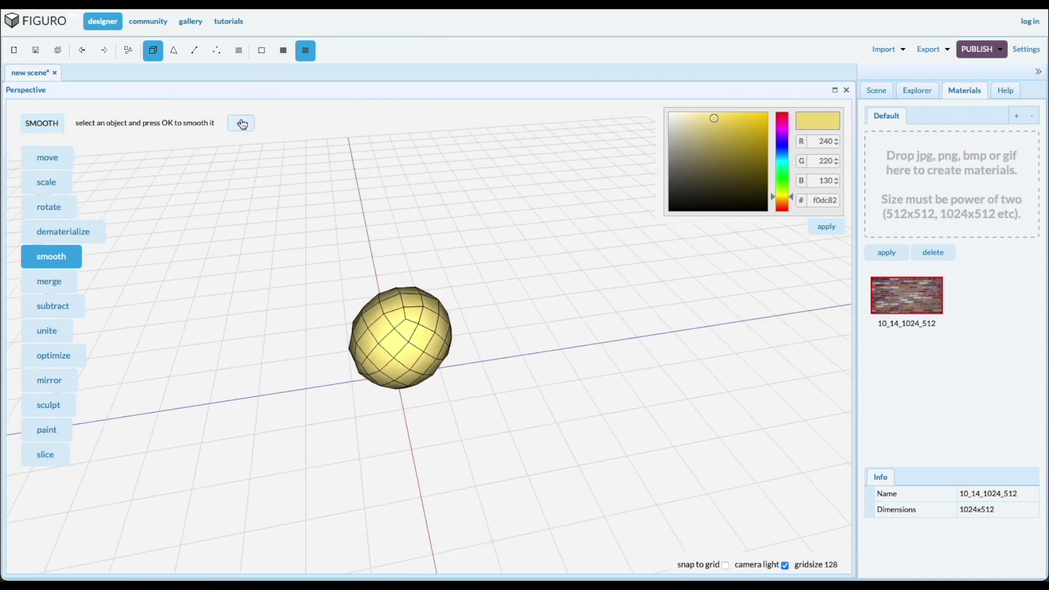
pyautogui.click(242, 125)
pyautogui.moveTo(284, 281)
pyautogui.mouseDown(button='right')
pyautogui.moveTo(293, 260)
pyautogui.moveTo(279, 274)
pyautogui.mouseUp(button='right')
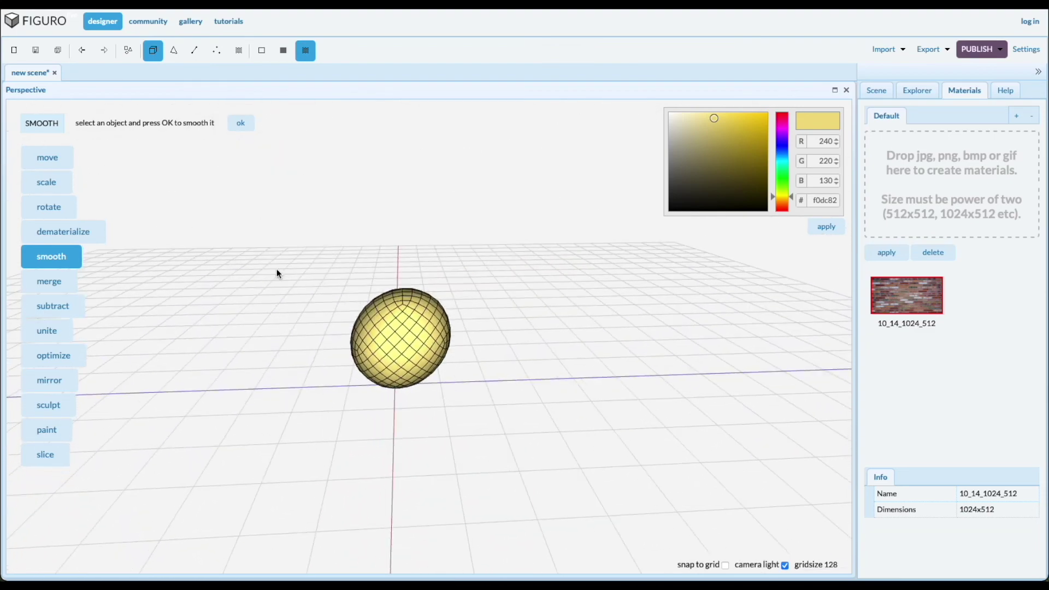
# - Delete the smoothed cube1 from the scene
pyautogui.click(881, 92)
pyautogui.rightClick(896, 141)
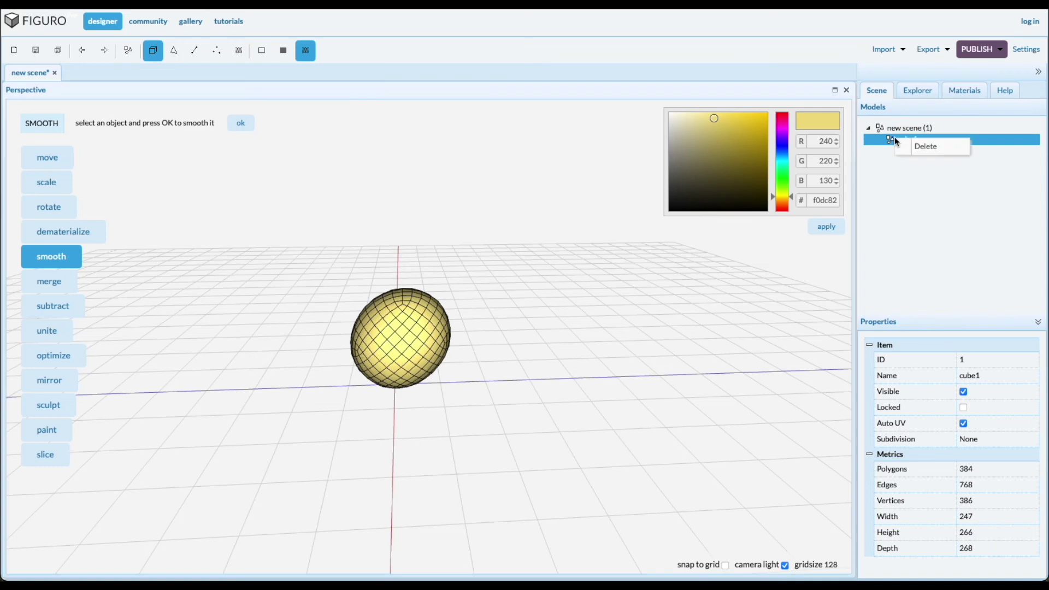
pyautogui.click(926, 146)
# - Create a sphere with 10 segments near the grid centre, about 513 wide and 513 high
pyautogui.click(51, 234)
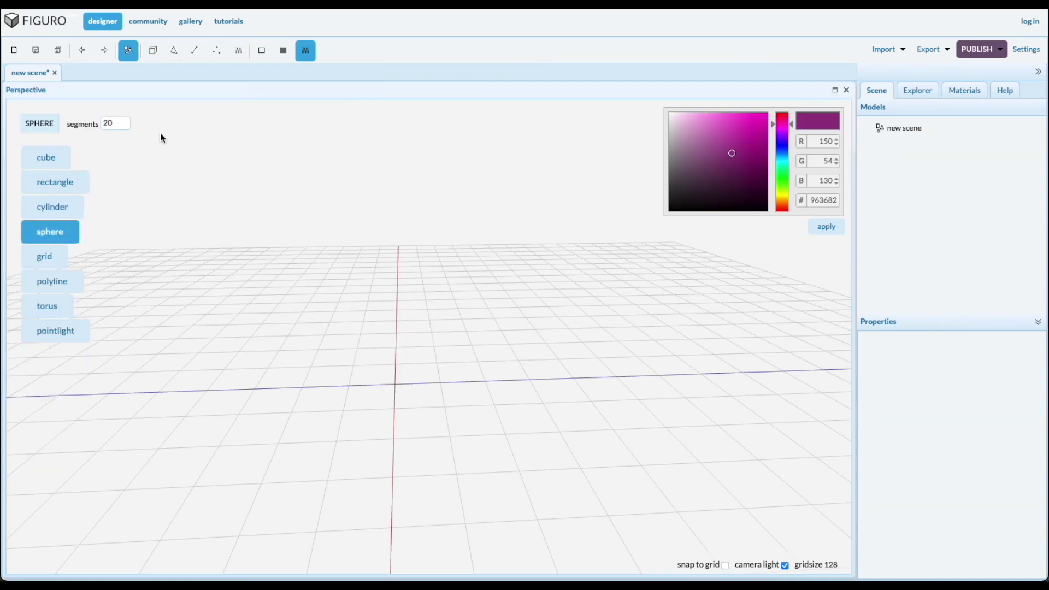
pyautogui.doubleClick(123, 125)
pyautogui.write('1')
pyautogui.moveTo(359, 359); pyautogui.dragTo(395, 399)
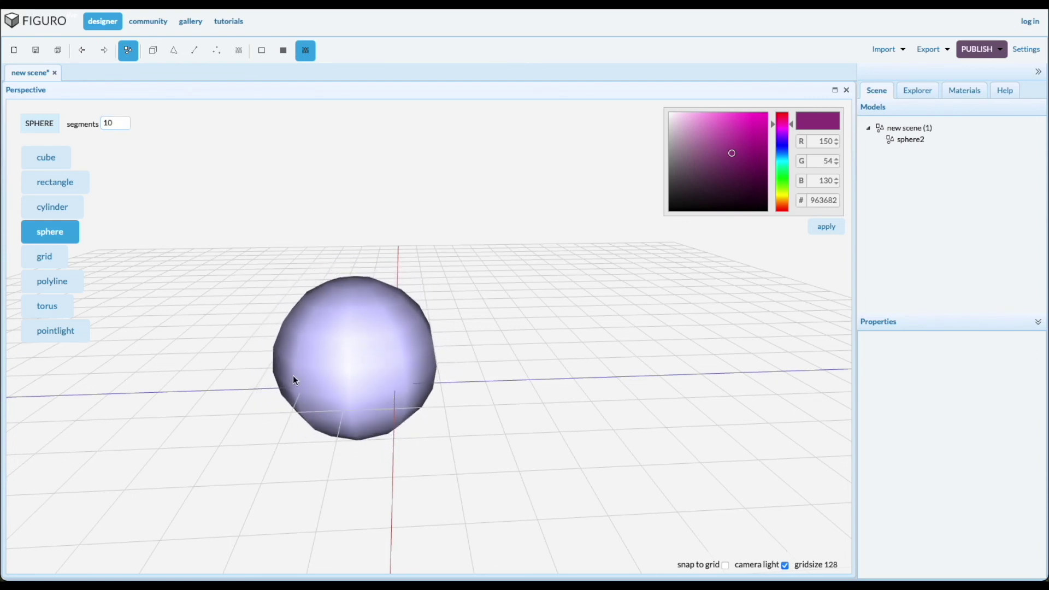
# - Select the new sphere and smooth it twice with the Smooth tool
pyautogui.click(914, 141)
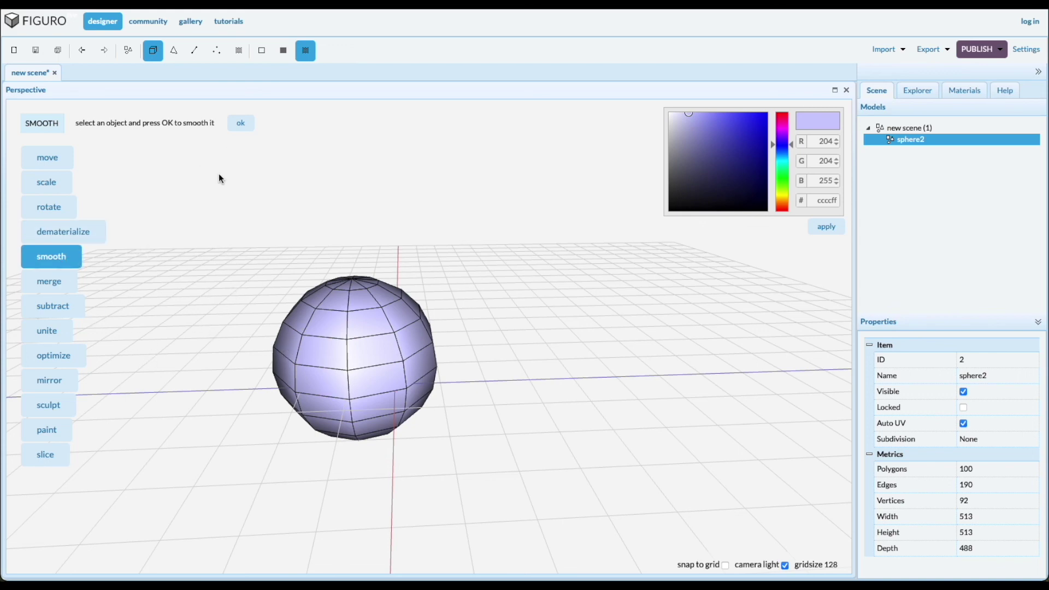
pyautogui.click(243, 125)
pyautogui.click(243, 126)
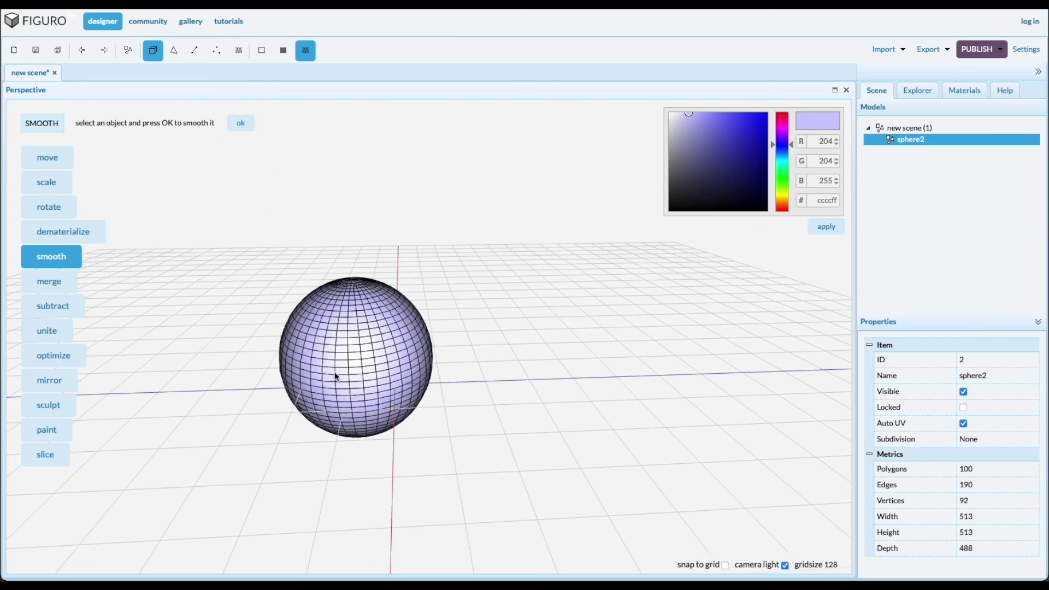